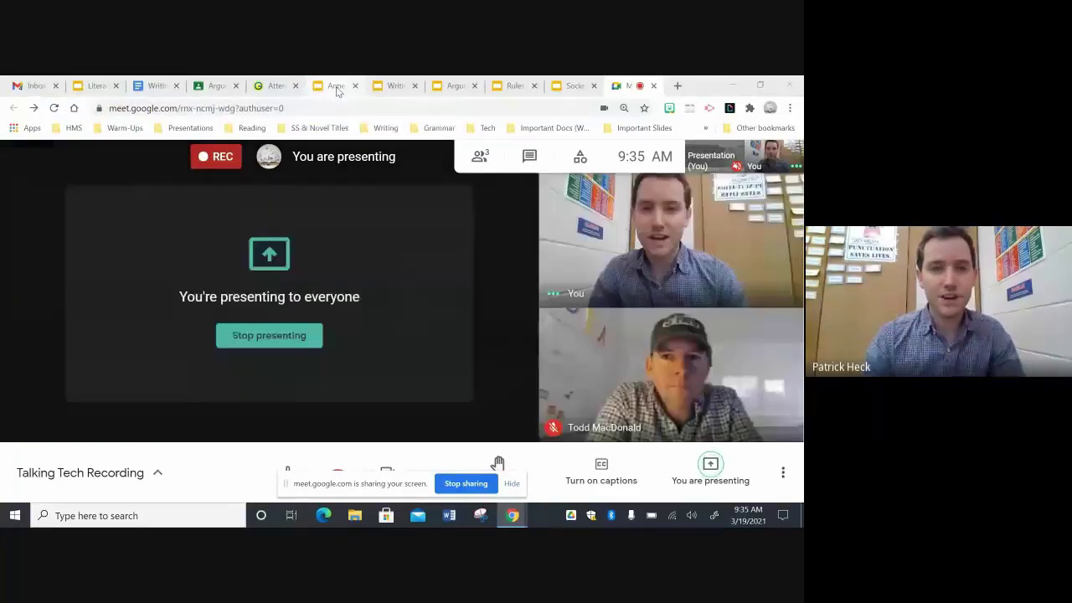
Open the Anne Frank vocabulary deck and browse Emoji Matches through Vocabulary True or False
{"action": "left_click", "coordinate": [335, 86]}
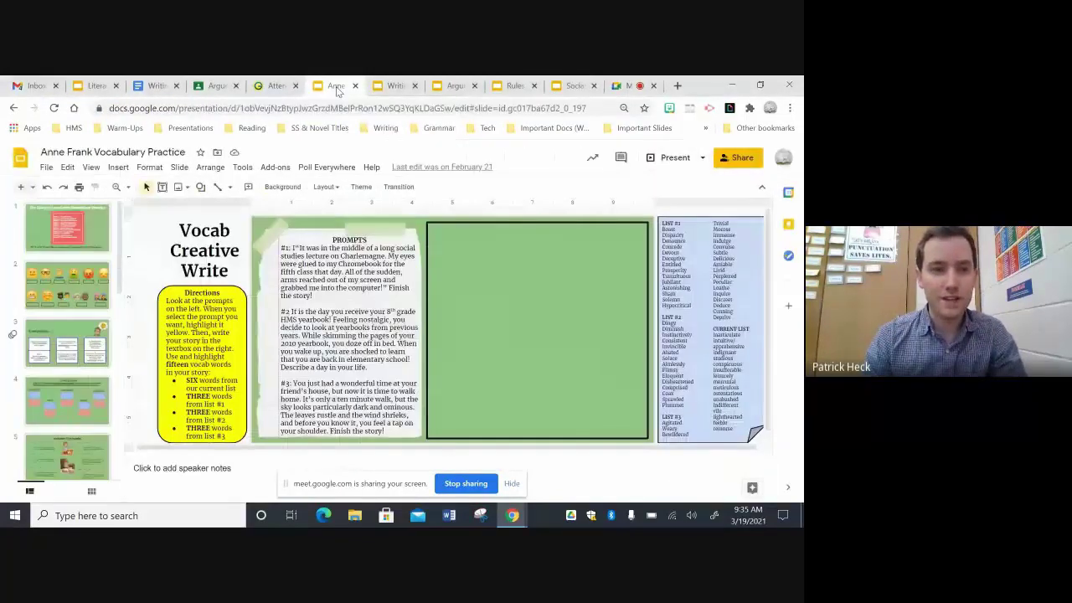
{"action": "left_click", "coordinate": [83, 289]}
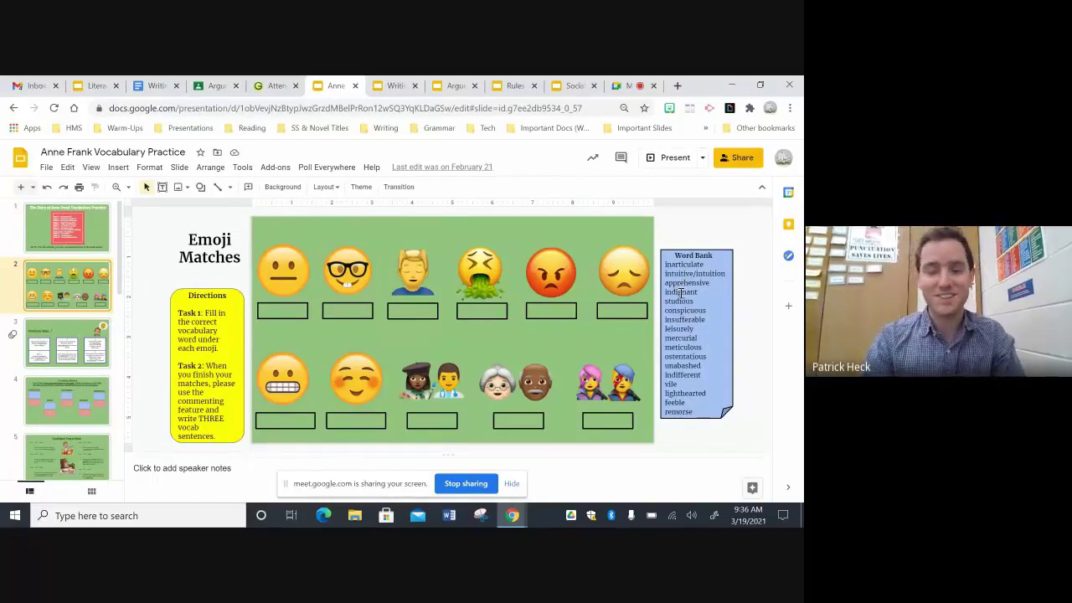
{"action": "left_click", "coordinate": [90, 350]}
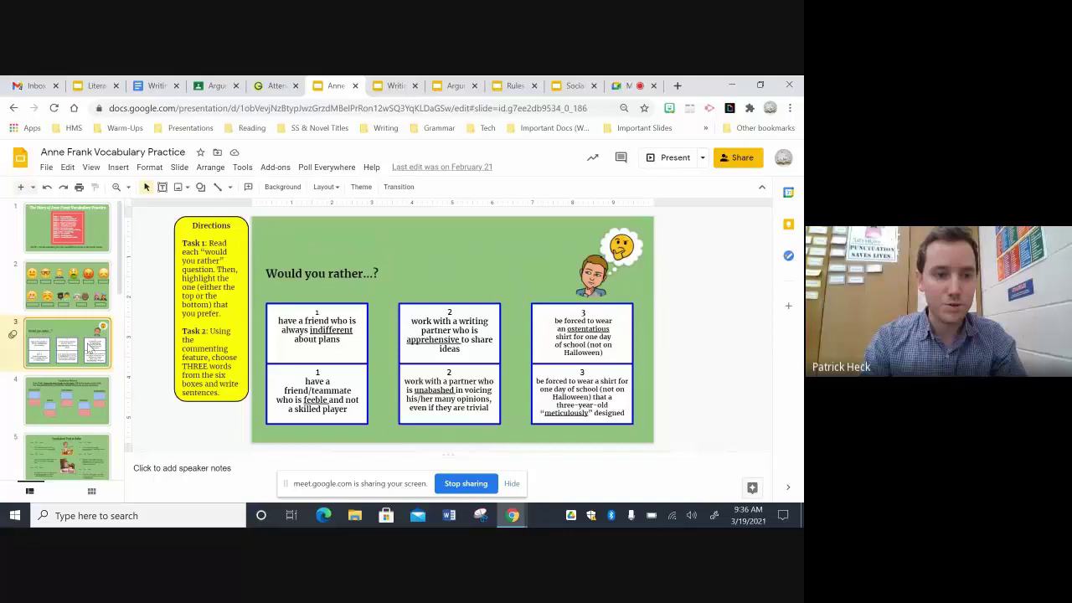
{"action": "scroll", "coordinate": [89, 347], "scroll_direction": "down", "scroll_amount": 1}
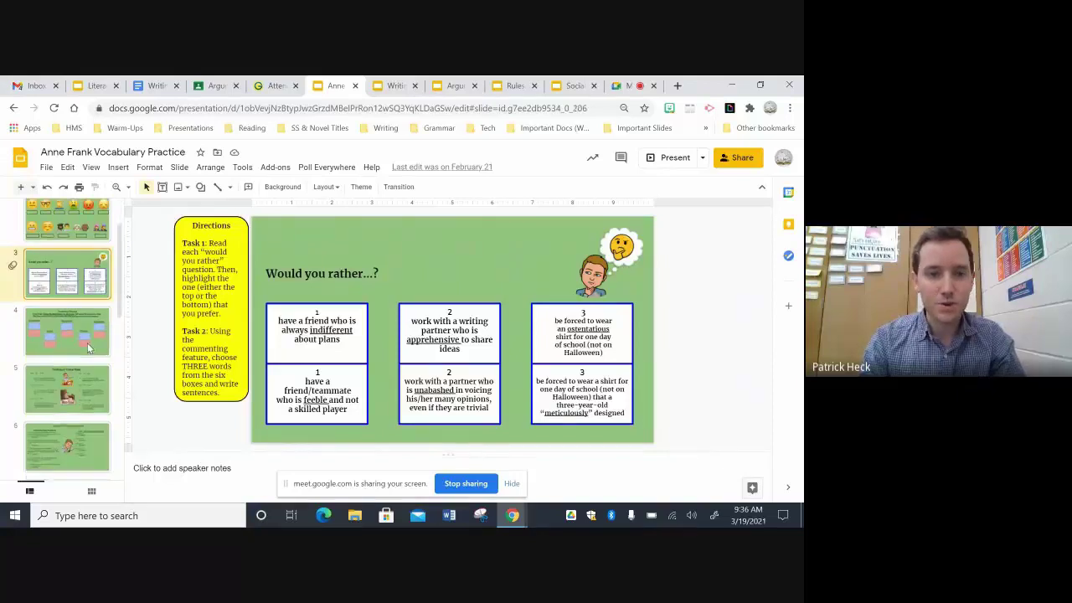
{"action": "left_click", "coordinate": [87, 342]}
{"action": "scroll", "coordinate": [87, 345], "scroll_direction": "down", "scroll_amount": 1}
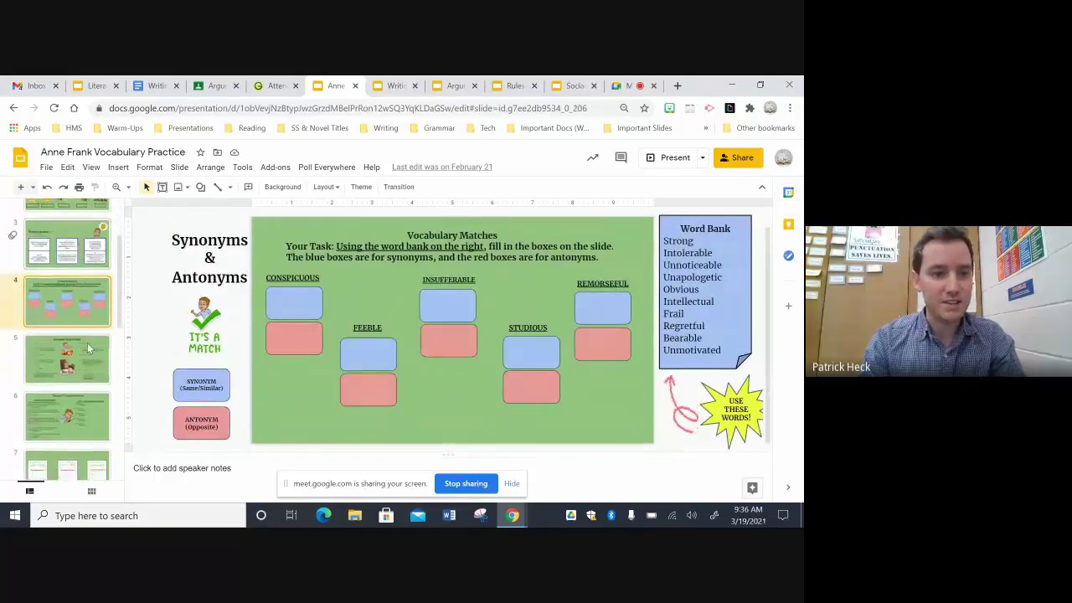
{"action": "left_click", "coordinate": [89, 350]}
Compare the Vocab I Spy shelf picture slide with its I Spy questions slide
{"action": "scroll", "coordinate": [89, 350], "scroll_direction": "down", "scroll_amount": 2}
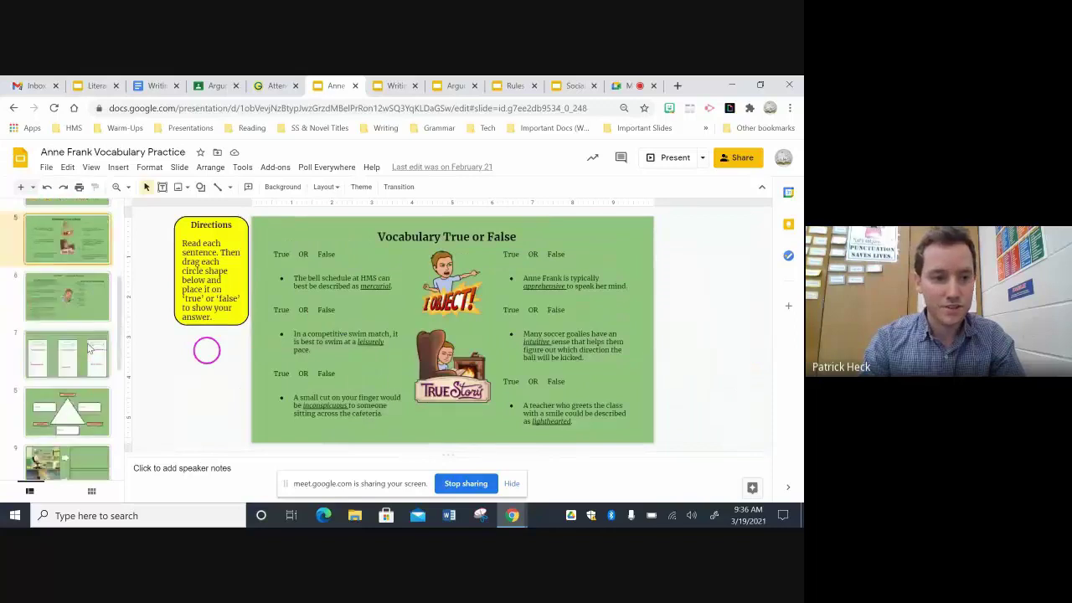
{"action": "scroll", "coordinate": [90, 350], "scroll_direction": "down", "scroll_amount": 3}
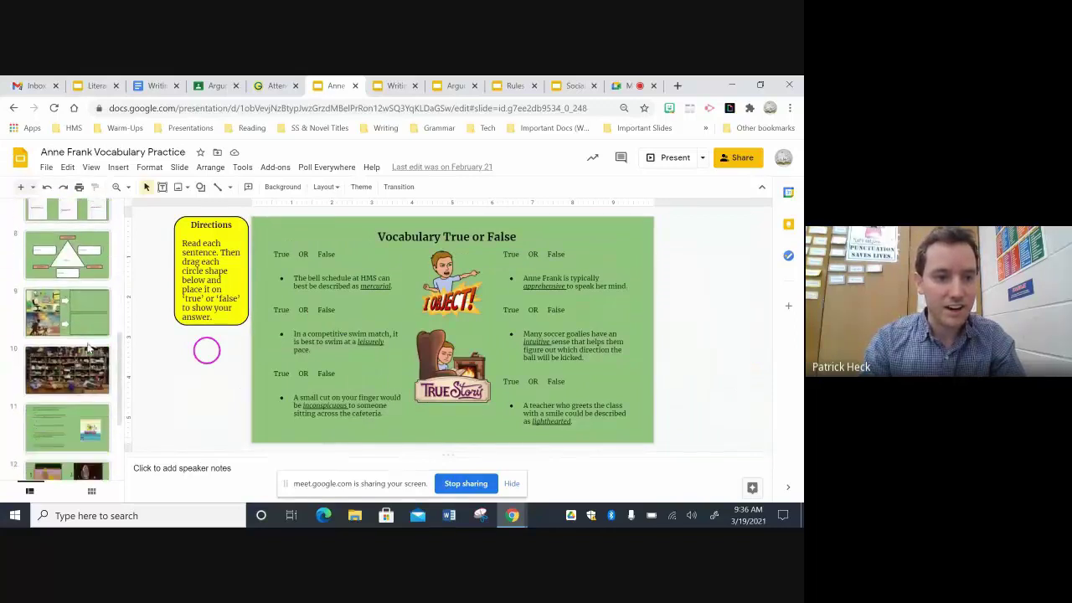
{"action": "scroll", "coordinate": [89, 347], "scroll_direction": "down", "scroll_amount": 1}
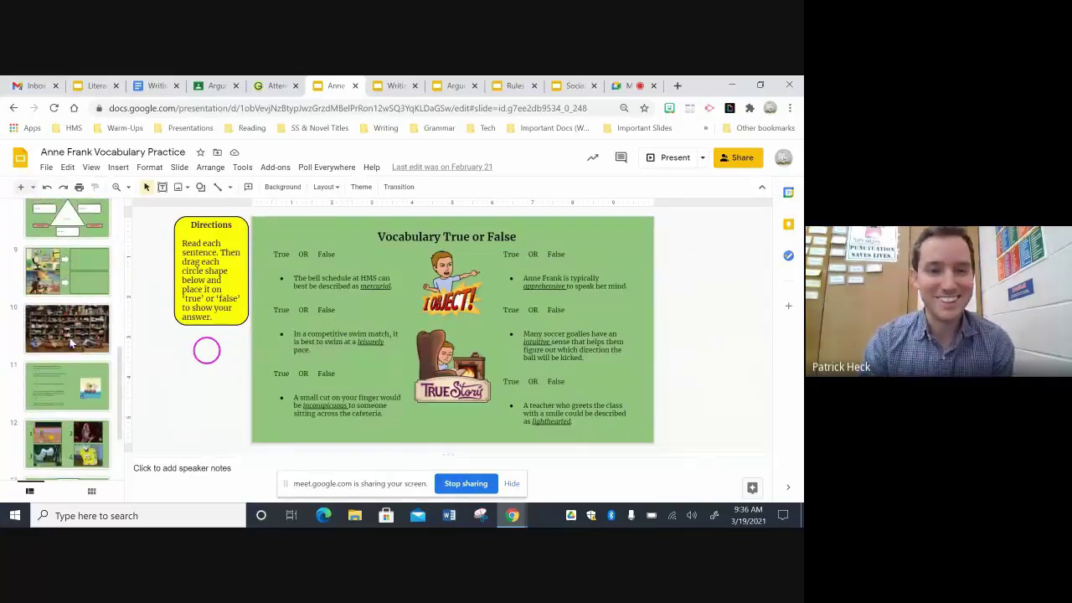
{"action": "left_click", "coordinate": [71, 343]}
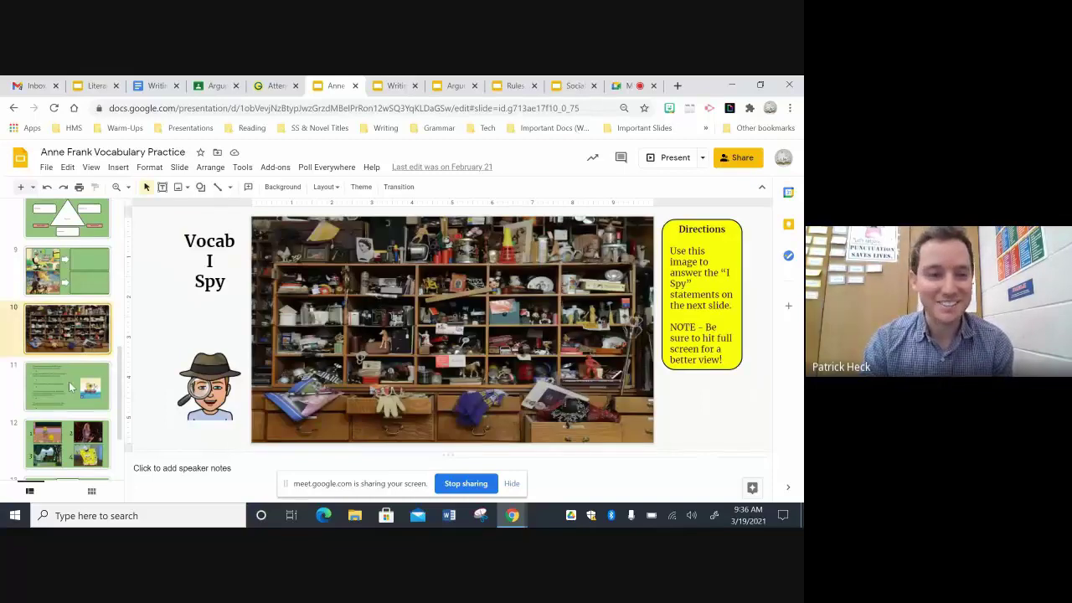
{"action": "left_click", "coordinate": [71, 386]}
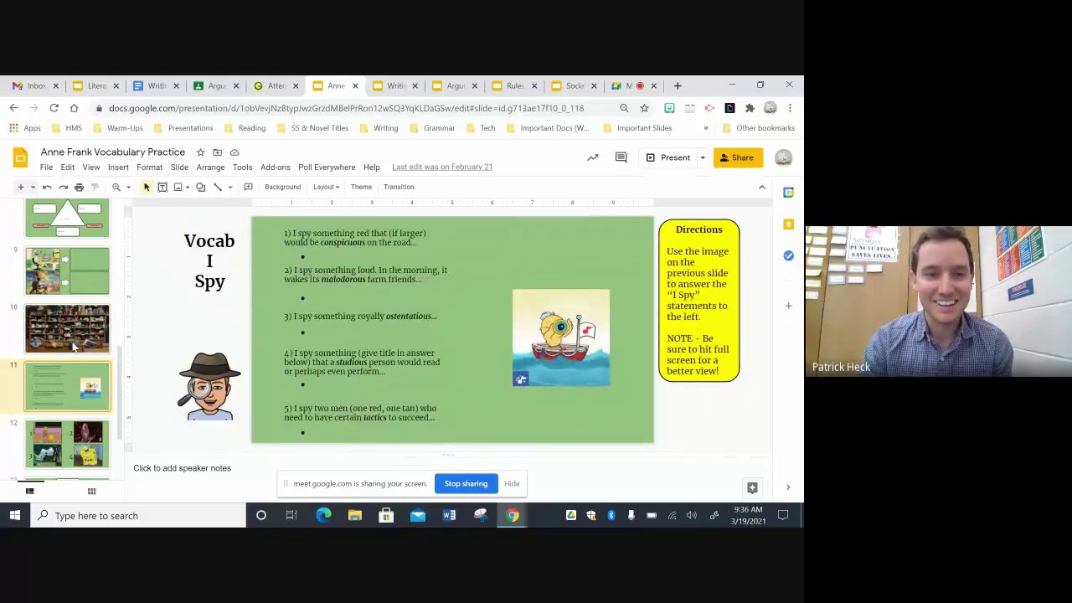
{"action": "left_click", "coordinate": [74, 346]}
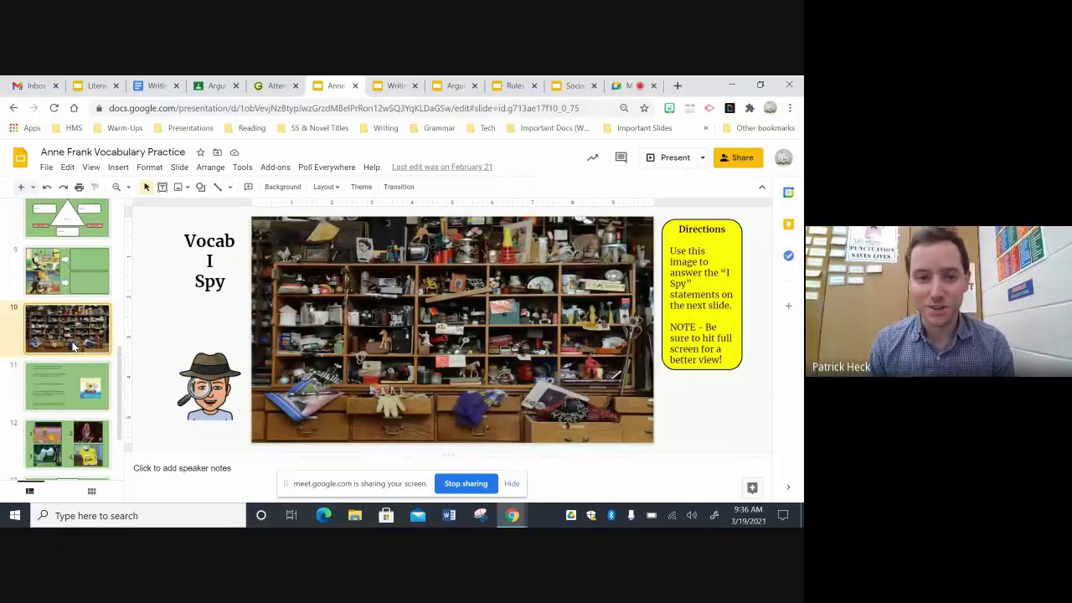
{"action": "left_click", "coordinate": [80, 392]}
{"action": "scroll", "coordinate": [79, 335], "scroll_direction": "down", "scroll_amount": 2}
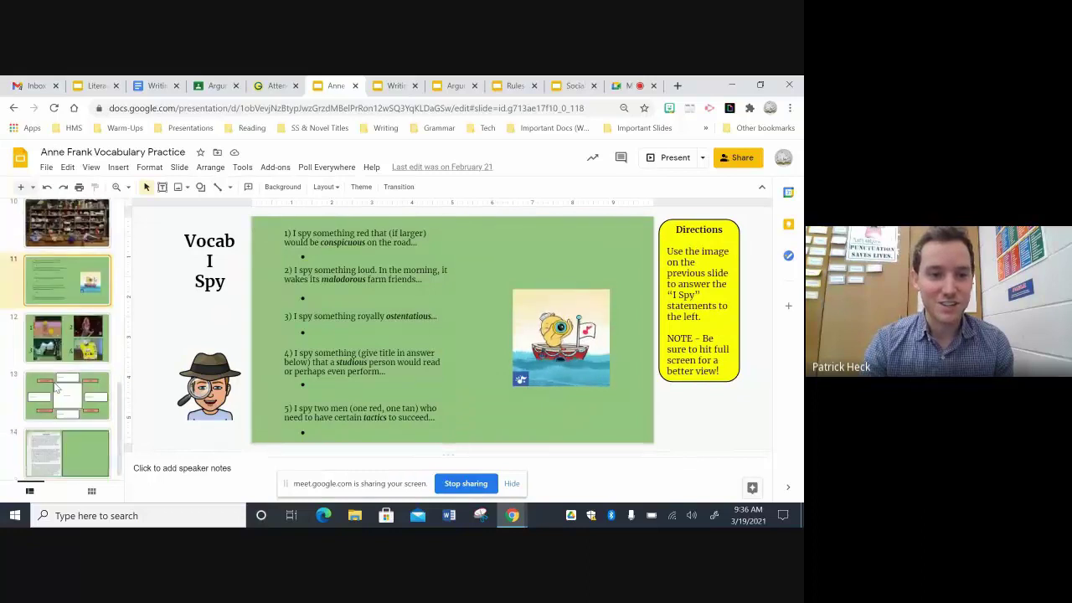
{"action": "scroll", "coordinate": [63, 255], "scroll_direction": "up", "scroll_amount": 1}
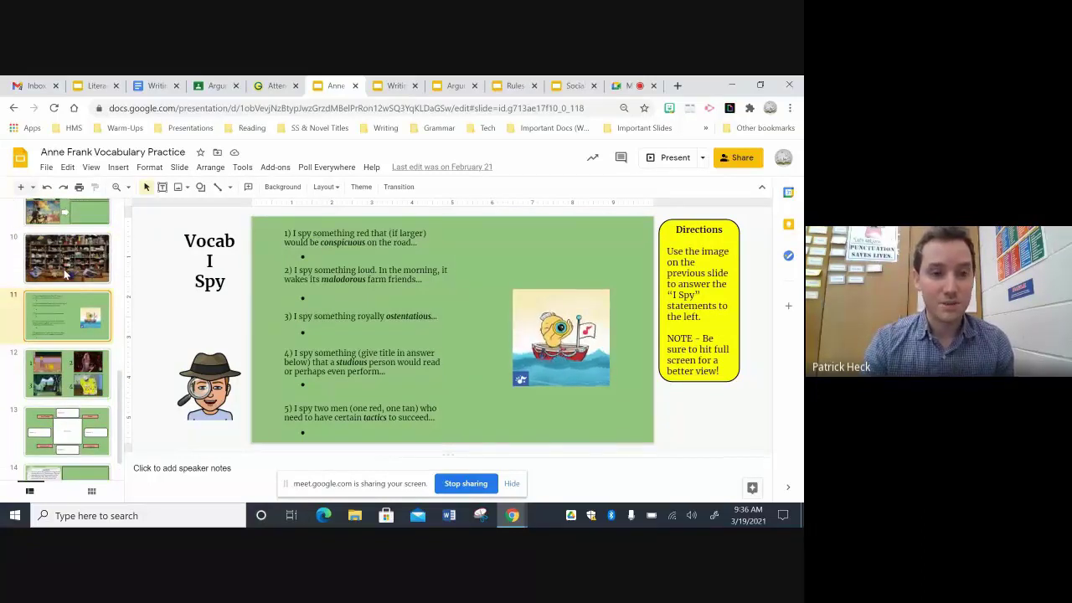
{"action": "scroll", "coordinate": [80, 339], "scroll_direction": "down", "scroll_amount": 1}
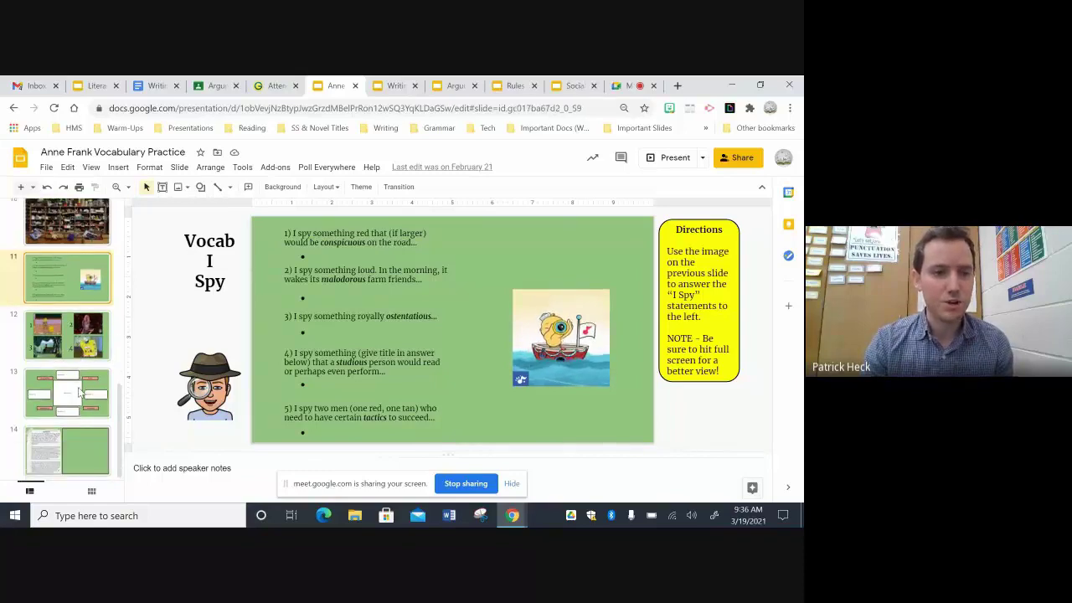
View Vocab Squares and Vocab Creative Write, then scroll back up to the earlier activity slides
{"action": "left_click", "coordinate": [71, 392]}
{"action": "left_click", "coordinate": [72, 442]}
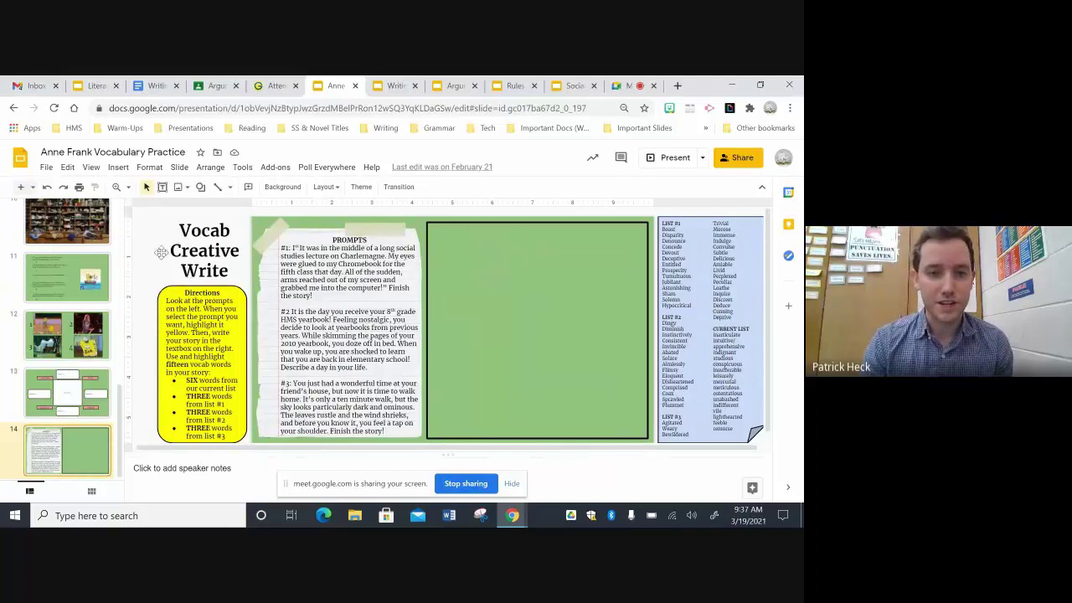
{"action": "scroll", "coordinate": [67, 389], "scroll_direction": "up", "scroll_amount": 5}
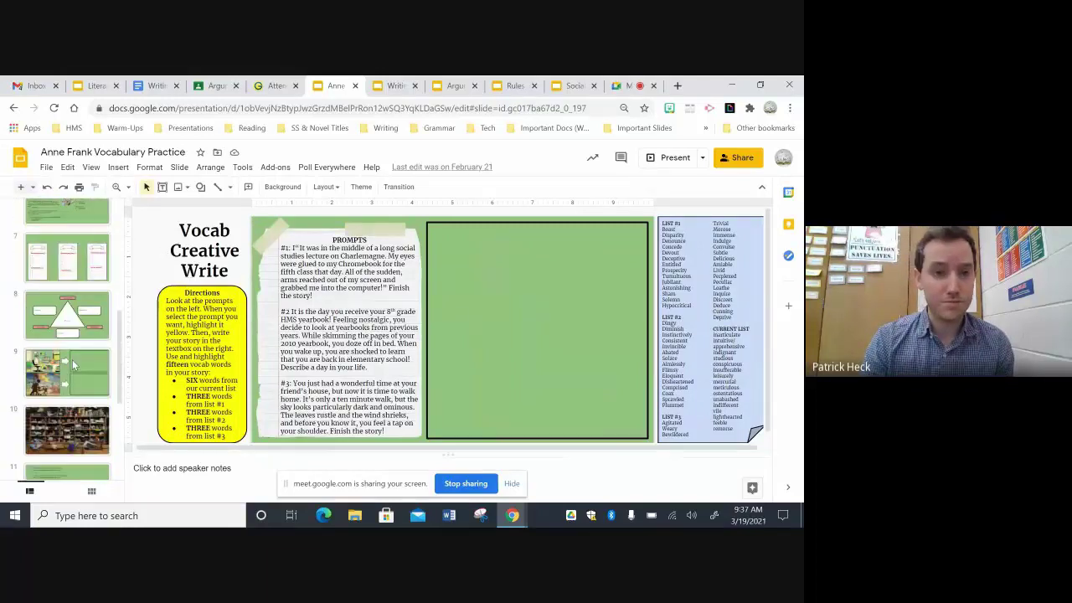
{"action": "scroll", "coordinate": [72, 359], "scroll_direction": "up", "scroll_amount": 5}
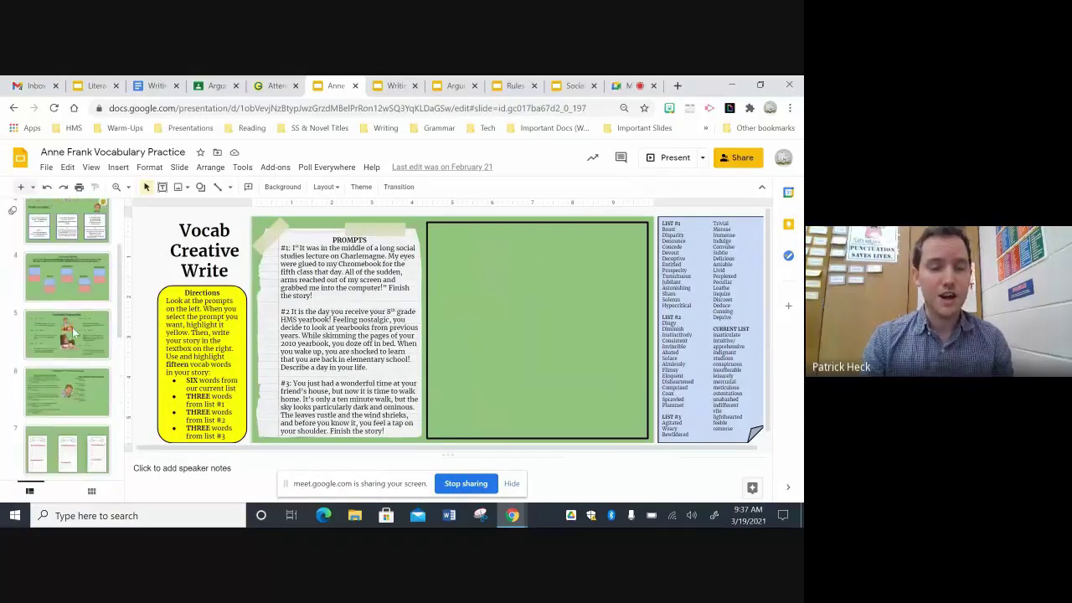
{"action": "scroll", "coordinate": [74, 326], "scroll_direction": "up", "scroll_amount": 3}
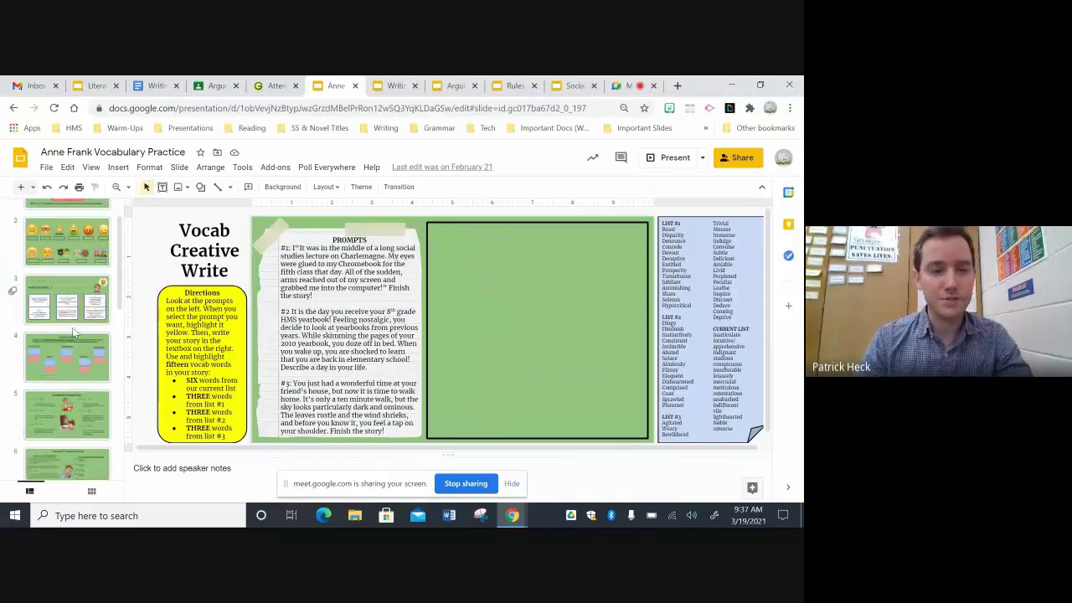
{"action": "left_click", "coordinate": [74, 307]}
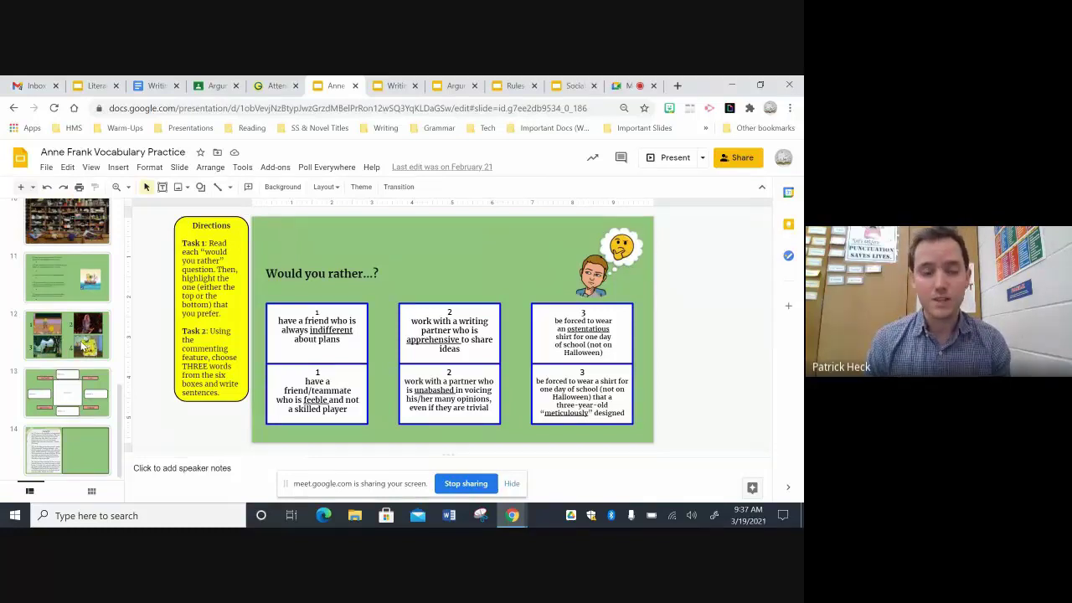
Open the Writing "Clean-Up" Practice deck and select, then deselect, its title text
{"action": "left_click", "coordinate": [400, 89]}
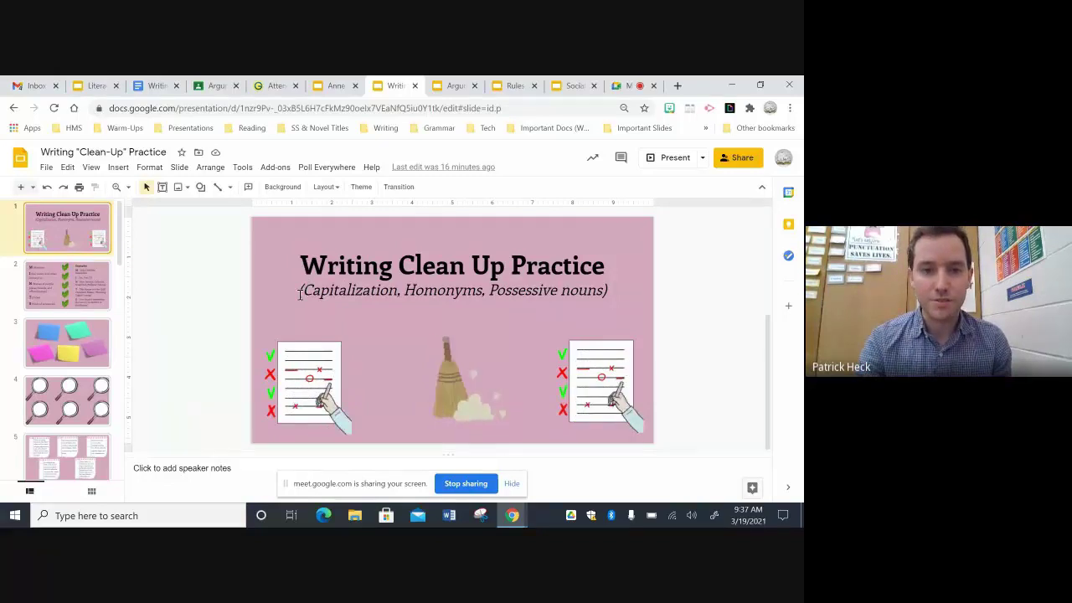
{"action": "left_click_drag", "start_coordinate": [299, 293], "coordinate": [339, 290]}
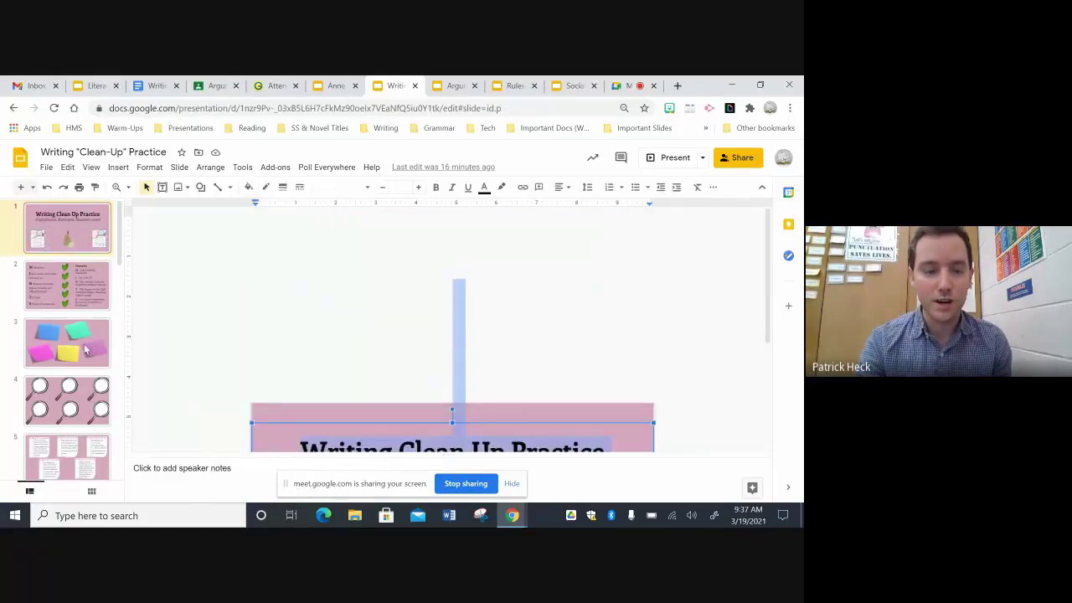
{"action": "scroll", "coordinate": [84, 350], "scroll_direction": "down", "scroll_amount": 2}
{"action": "scroll", "coordinate": [88, 346], "scroll_direction": "up", "scroll_amount": 2}
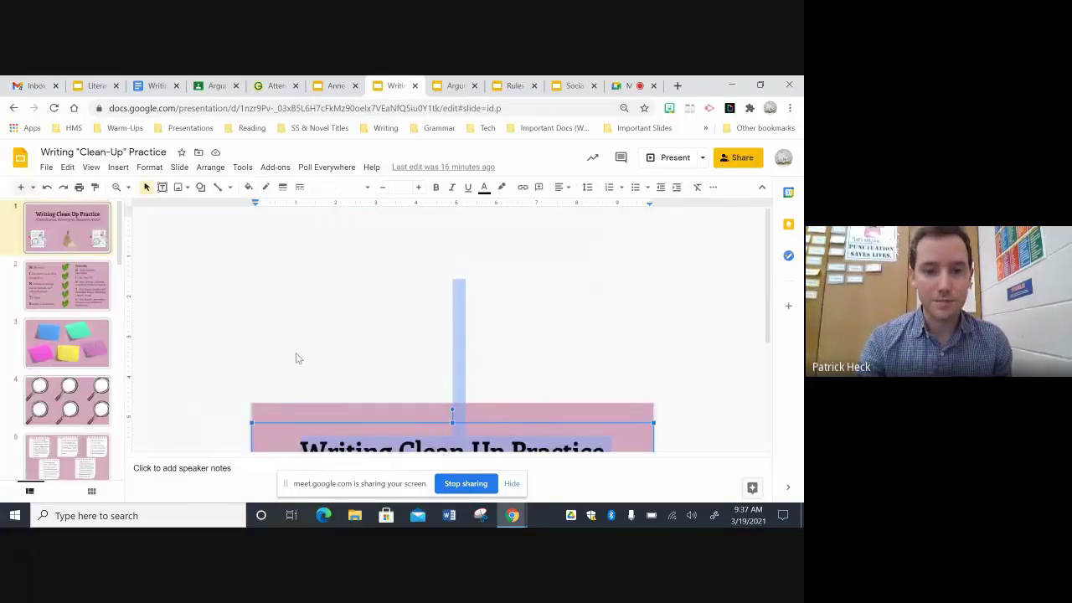
{"action": "scroll", "coordinate": [297, 359], "scroll_direction": "down", "scroll_amount": 3}
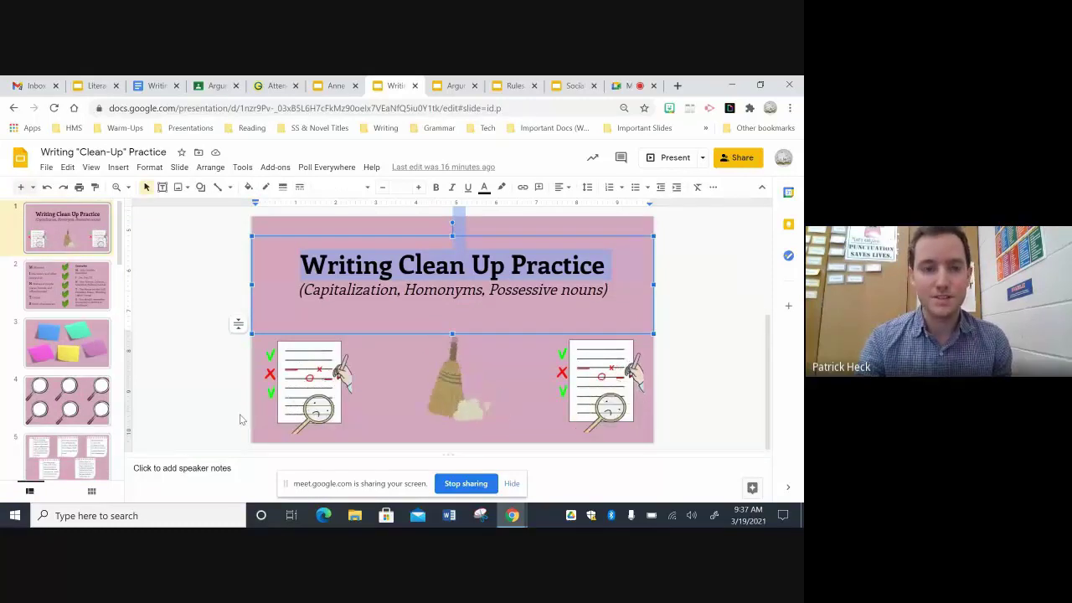
{"action": "left_click", "coordinate": [104, 368]}
{"action": "scroll", "coordinate": [75, 251], "scroll_direction": "down", "scroll_amount": 1}
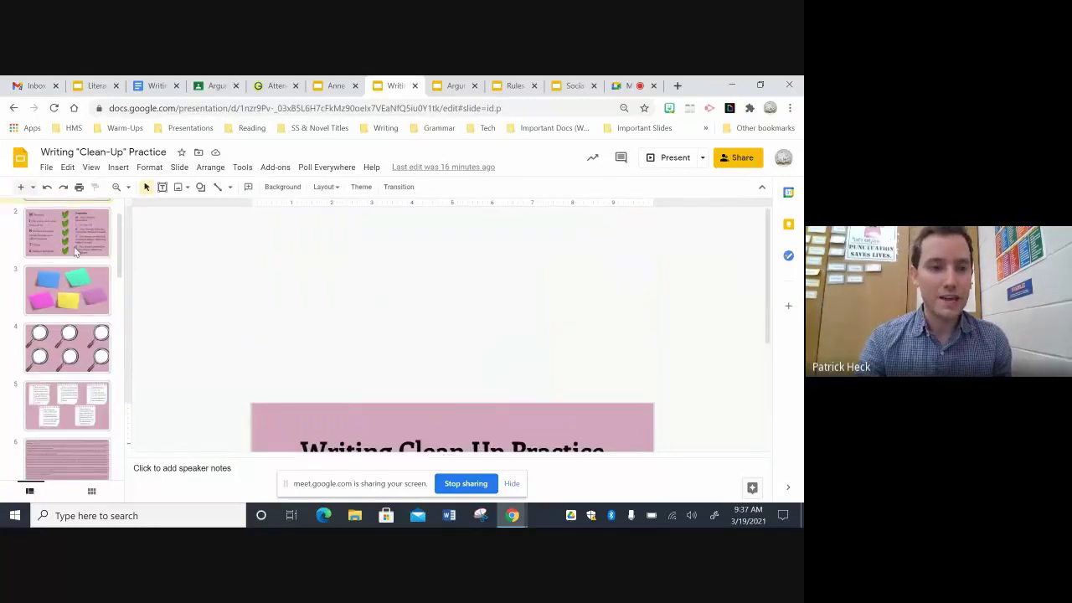
{"action": "scroll", "coordinate": [75, 251], "scroll_direction": "up", "scroll_amount": 1}
View the capitalization MINTS slide and the magnifying-glass capitalization activity slide
{"action": "left_click", "coordinate": [76, 252]}
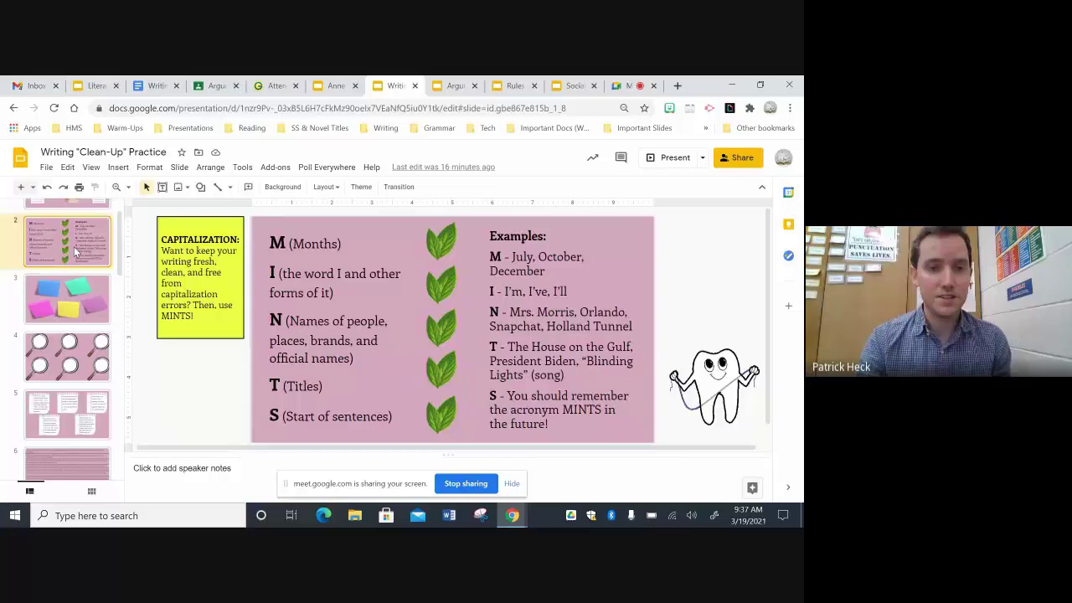
{"action": "scroll", "coordinate": [73, 301], "scroll_direction": "down", "scroll_amount": 1}
{"action": "left_click", "coordinate": [70, 329]}
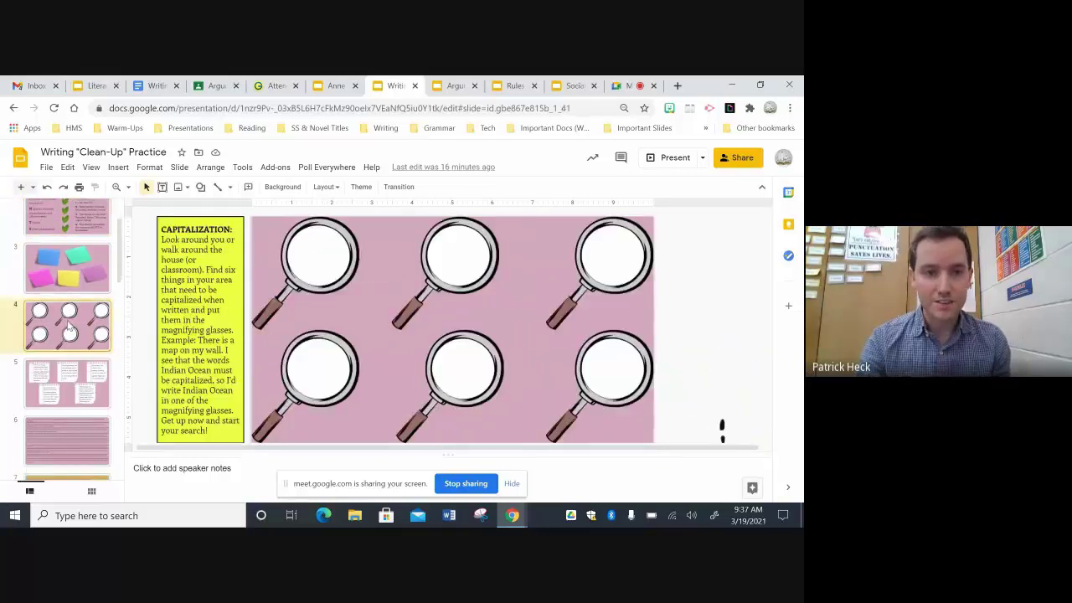
{"action": "scroll", "coordinate": [71, 329], "scroll_direction": "down", "scroll_amount": 2}
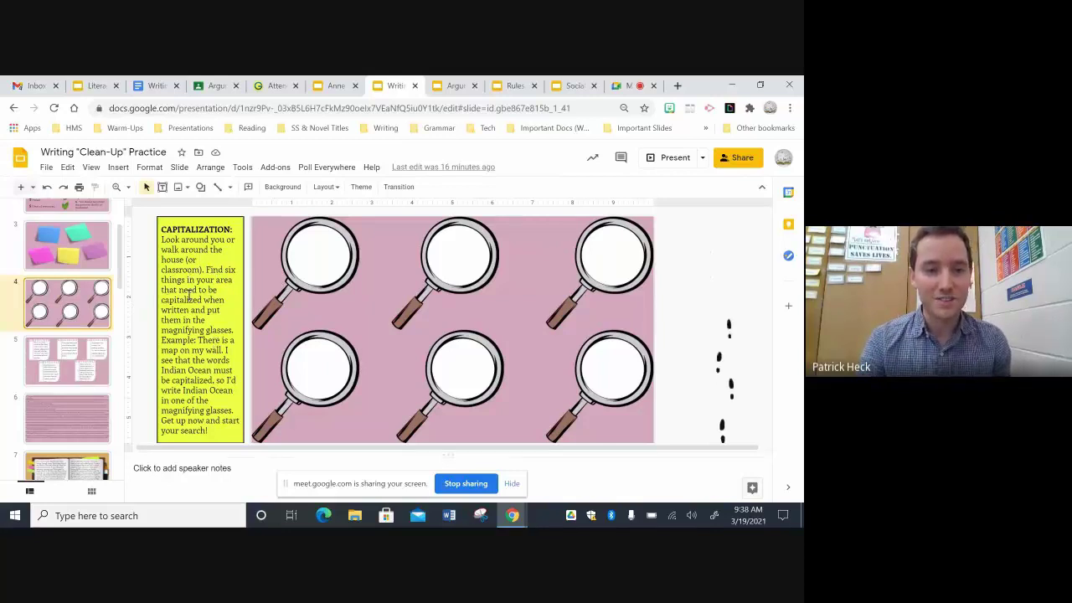
Place the cursor in the middle magnifying glass's answer text box
{"action": "left_click", "coordinate": [320, 254]}
{"action": "left_click", "coordinate": [448, 250]}
{"action": "left_click", "coordinate": [449, 252]}
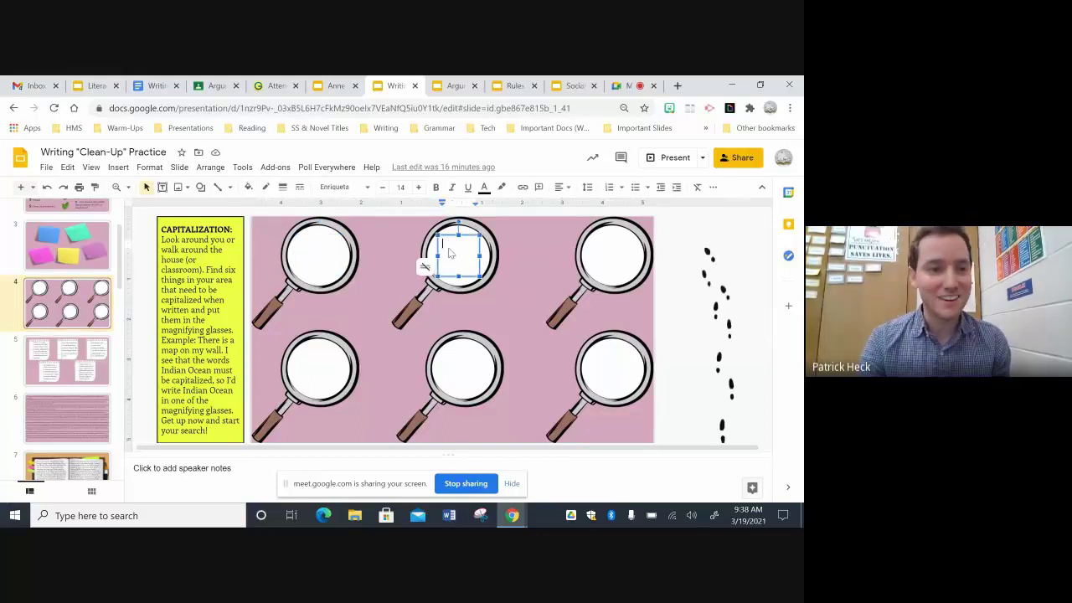
{"action": "scroll", "coordinate": [63, 349], "scroll_direction": "down", "scroll_amount": 2}
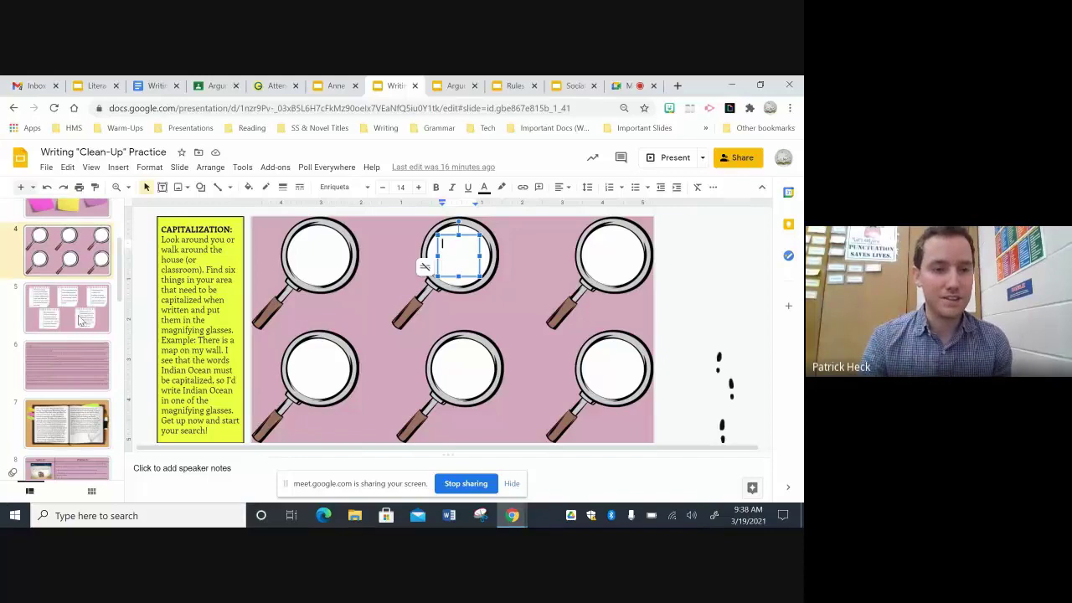
Go past the torn notebook pages slide to the capitalization sentences slide
{"action": "left_click", "coordinate": [81, 318]}
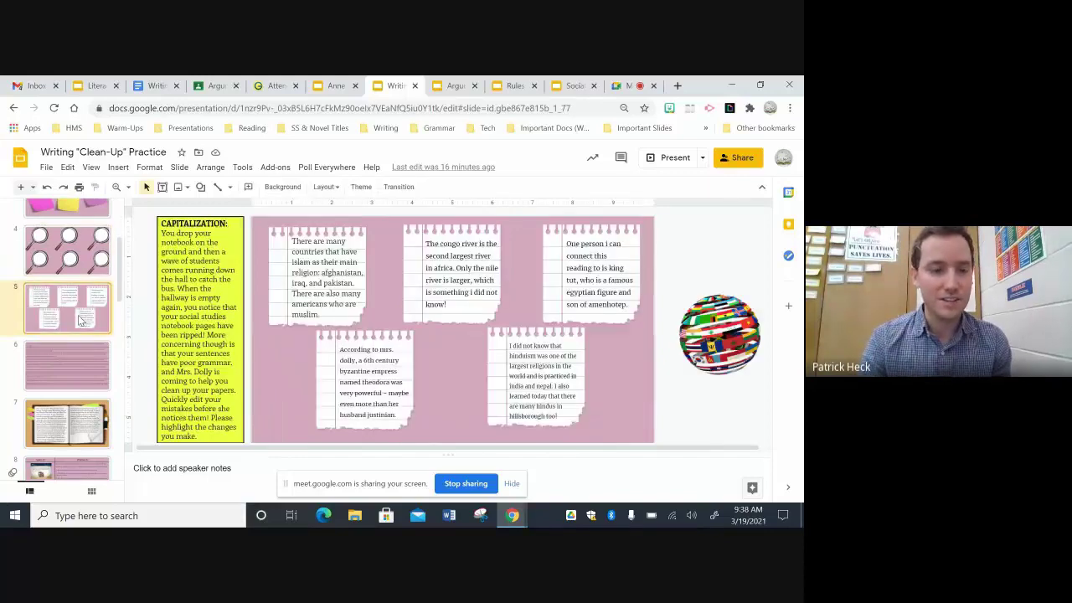
{"action": "key", "text": "Down"}
{"action": "scroll", "coordinate": [78, 314], "scroll_direction": "down", "scroll_amount": 2}
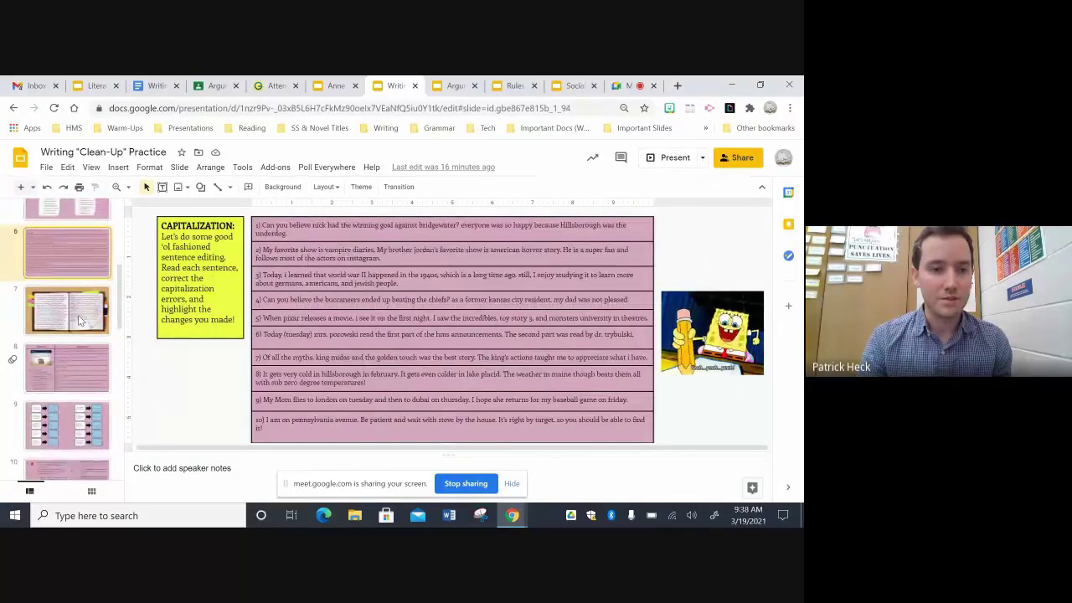
{"action": "scroll", "coordinate": [80, 318], "scroll_direction": "down", "scroll_amount": 1}
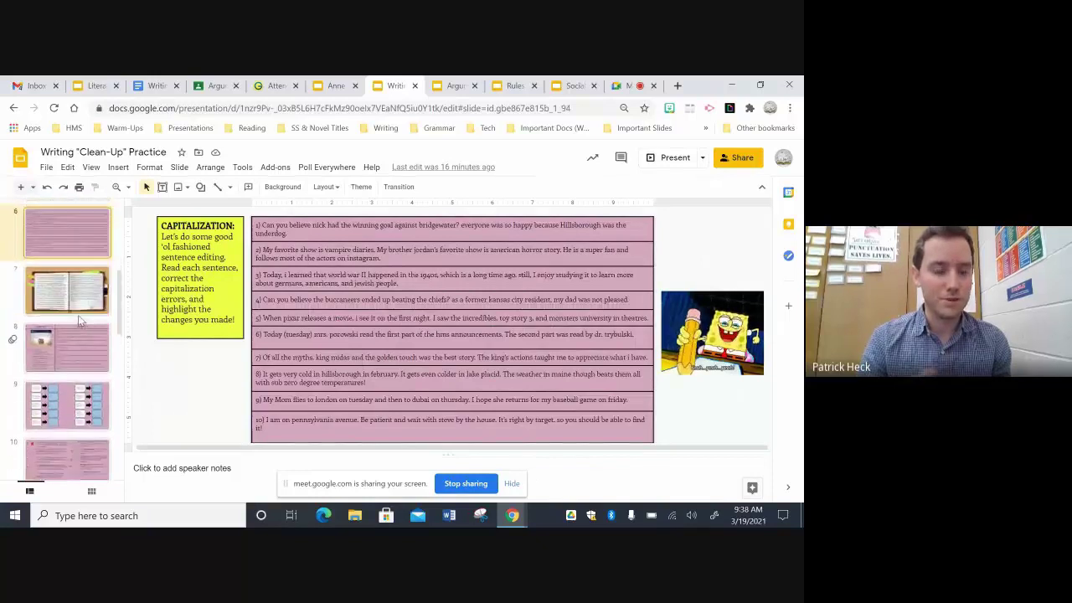
{"action": "scroll", "coordinate": [78, 315], "scroll_direction": "down", "scroll_amount": 1}
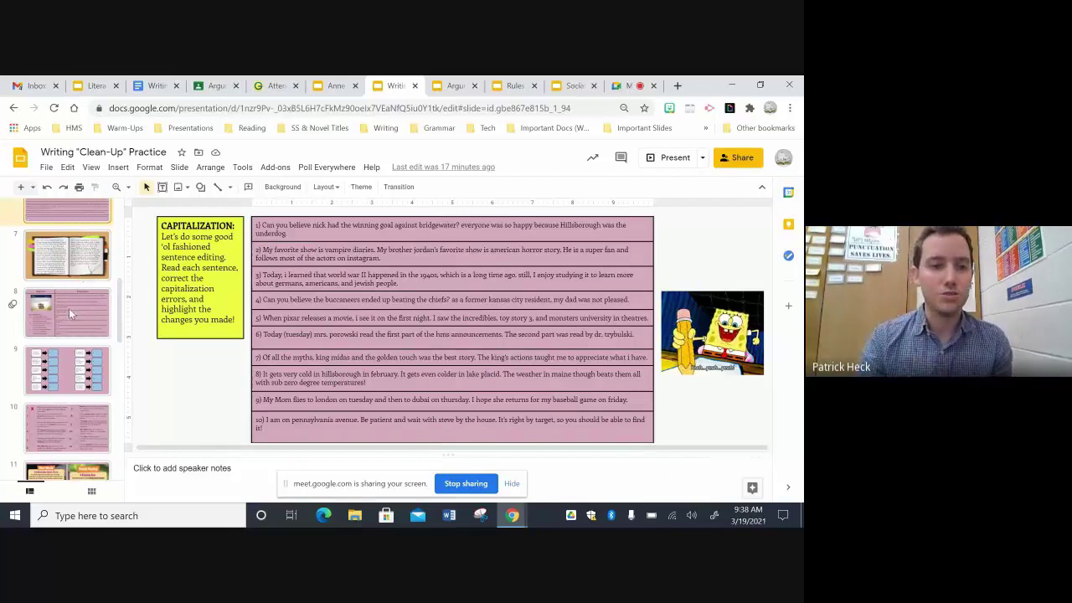
Browse the possessive nouns lesson, slide 13, and the homonyms lesson slide
{"action": "scroll", "coordinate": [68, 323], "scroll_direction": "down", "scroll_amount": 3}
{"action": "left_click", "coordinate": [74, 350]}
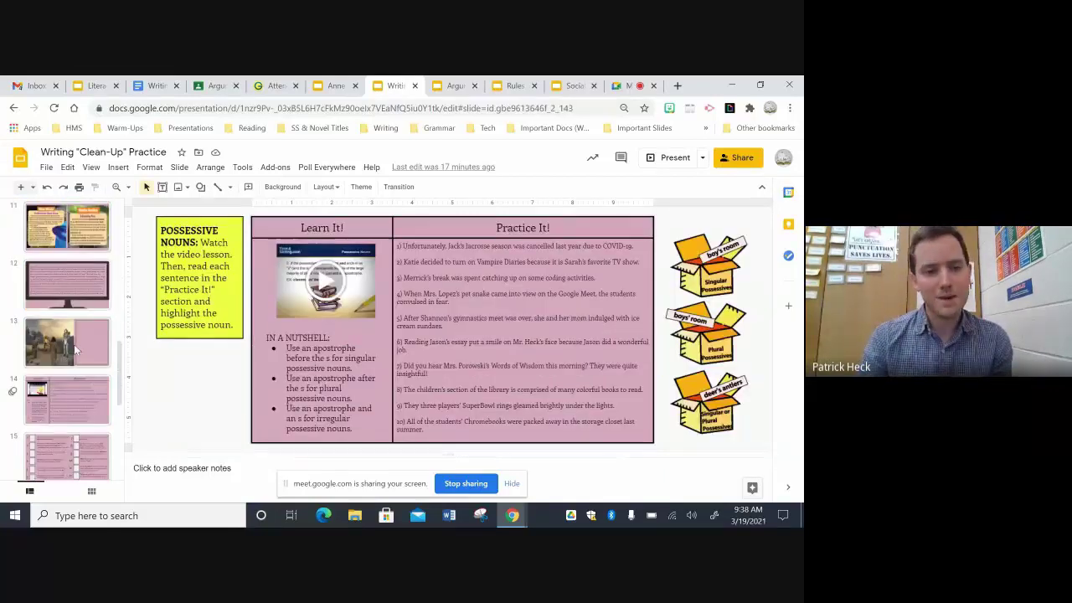
{"action": "left_click", "coordinate": [74, 350]}
{"action": "left_click", "coordinate": [76, 381]}
{"action": "scroll", "coordinate": [77, 381], "scroll_direction": "down", "scroll_amount": 1}
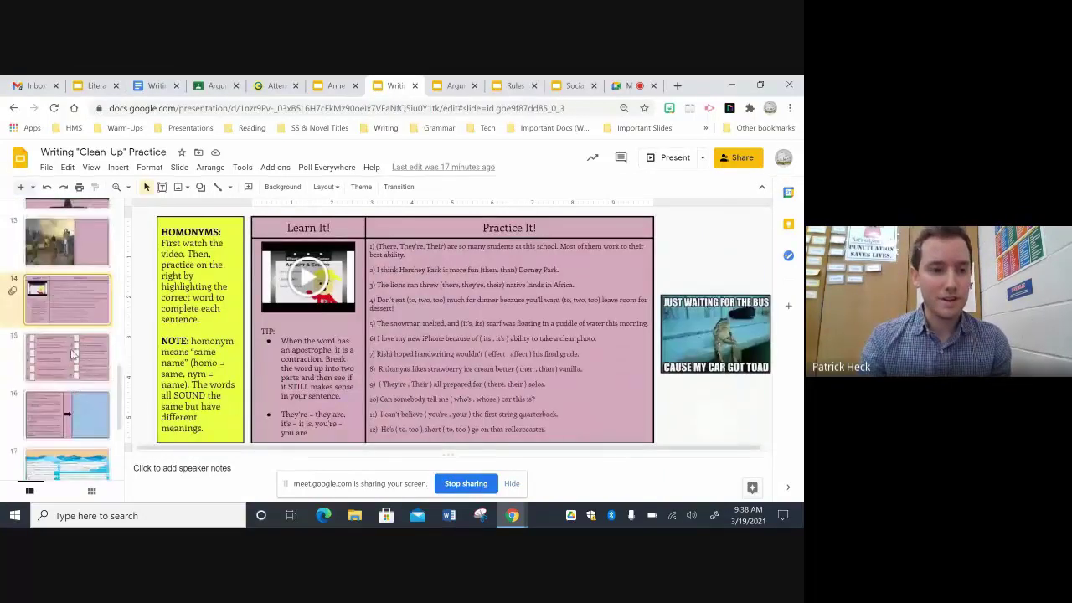
View the homonym checkbox, explanation and jellyfish slides, ending on the All Skills music slide
{"action": "left_click", "coordinate": [74, 355]}
{"action": "left_click", "coordinate": [69, 339]}
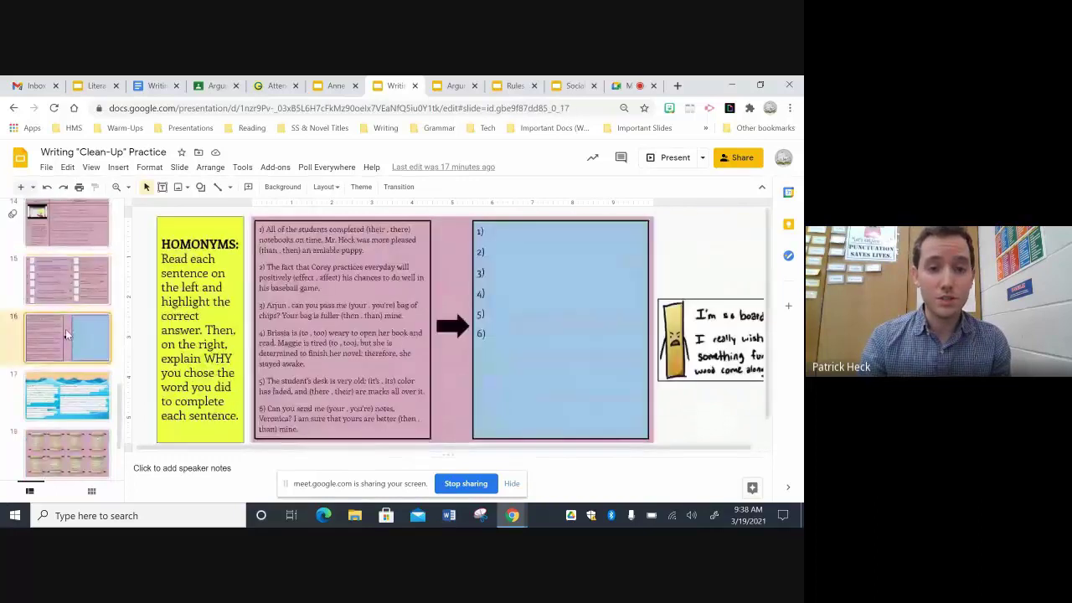
{"action": "scroll", "coordinate": [67, 334], "scroll_direction": "up", "scroll_amount": 4}
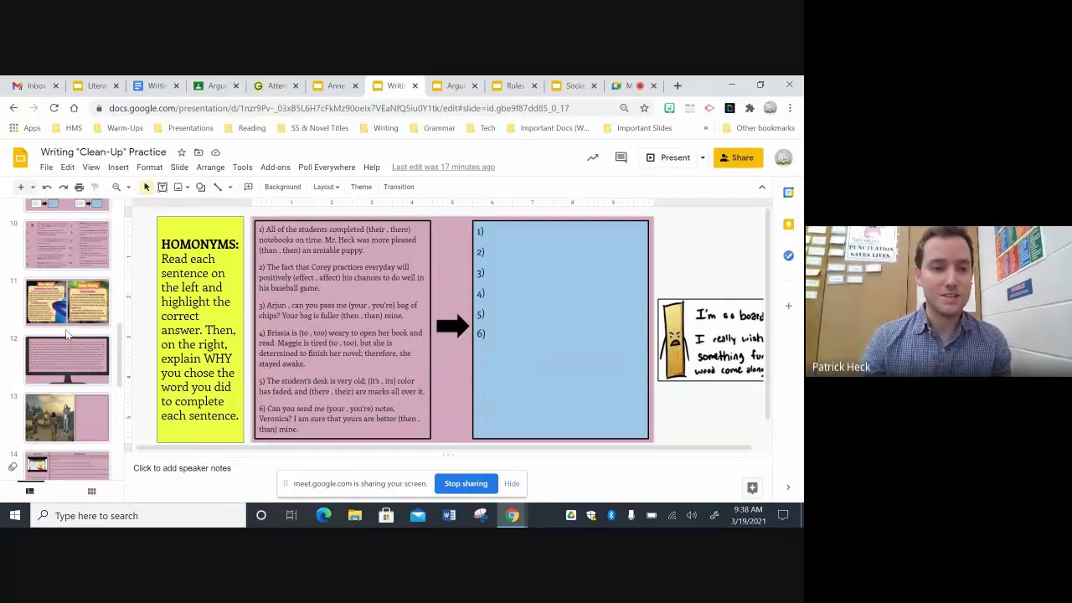
{"action": "scroll", "coordinate": [61, 385], "scroll_direction": "down", "scroll_amount": 3}
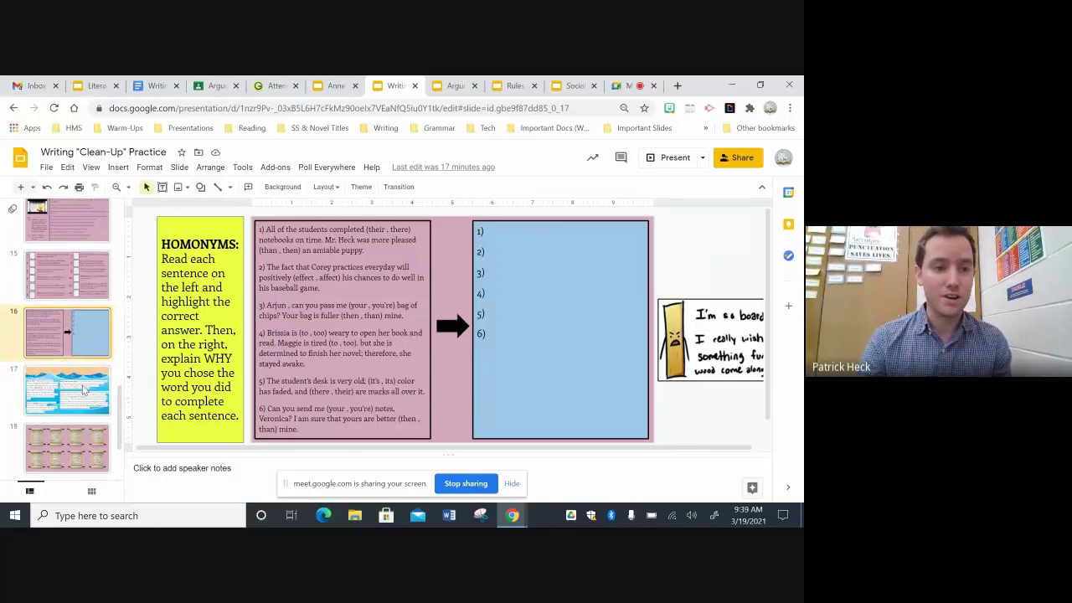
{"action": "left_click", "coordinate": [84, 390]}
{"action": "scroll", "coordinate": [75, 390], "scroll_direction": "down", "scroll_amount": 2}
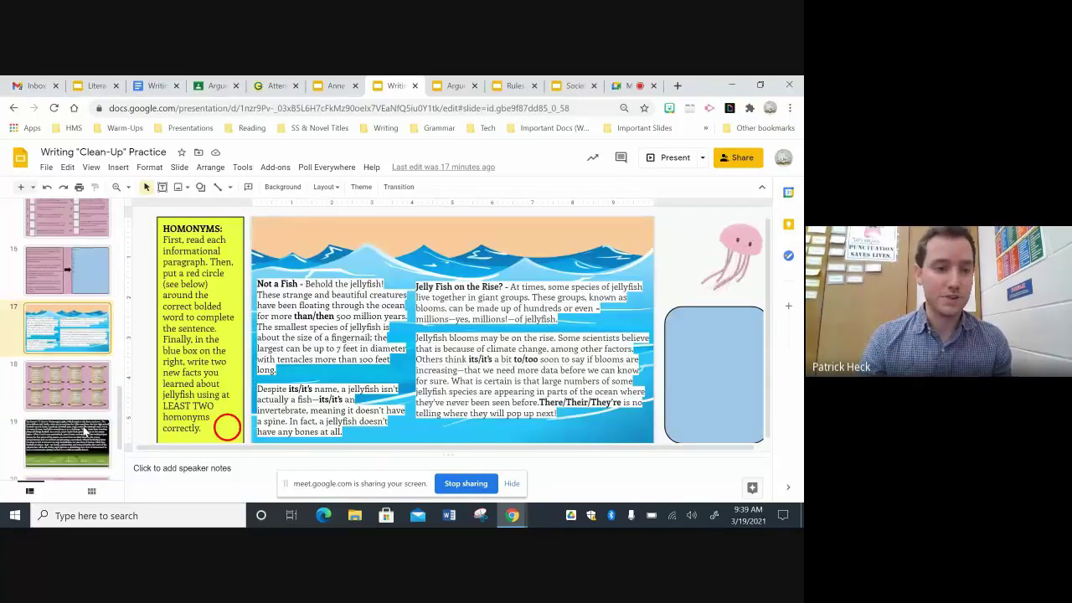
{"action": "left_click", "coordinate": [67, 448]}
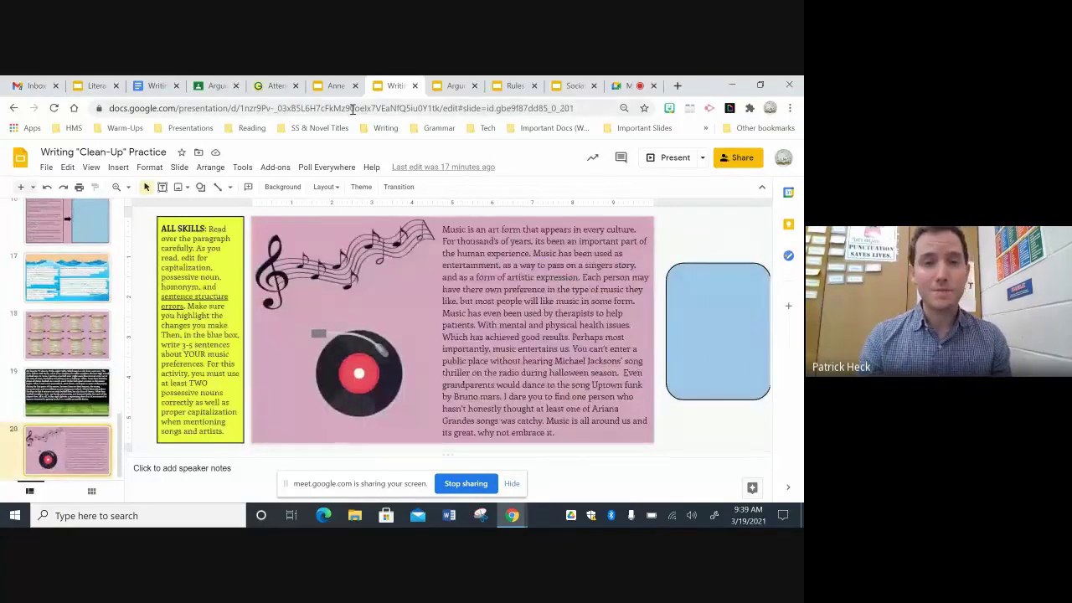
Open the Argumentative Essay checklist, select the Quote Citation Models box, and go to The Content slide
{"action": "left_click", "coordinate": [447, 88]}
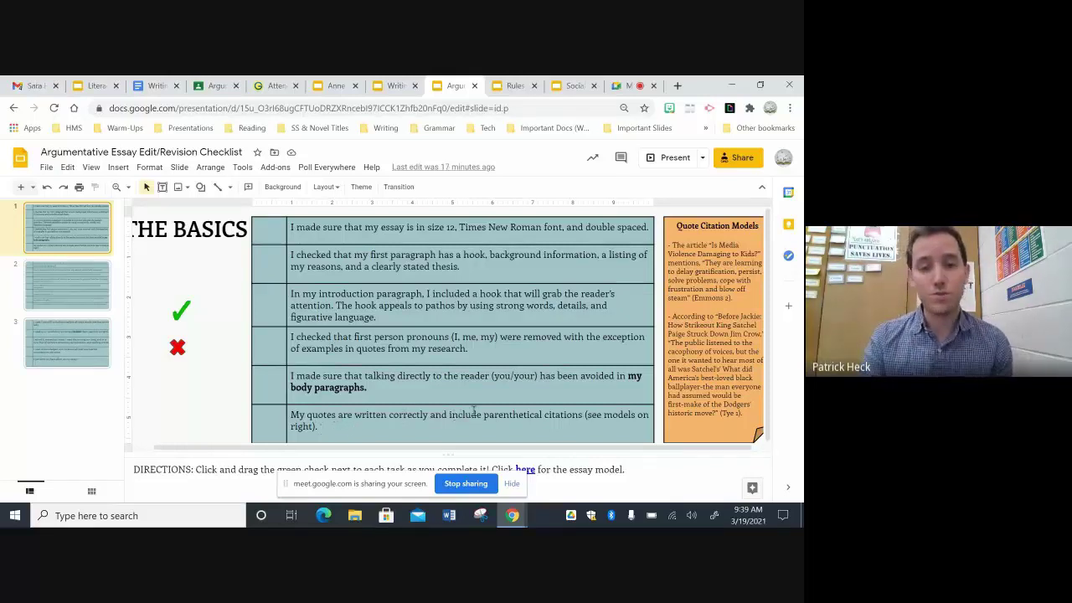
{"action": "left_click", "coordinate": [687, 255]}
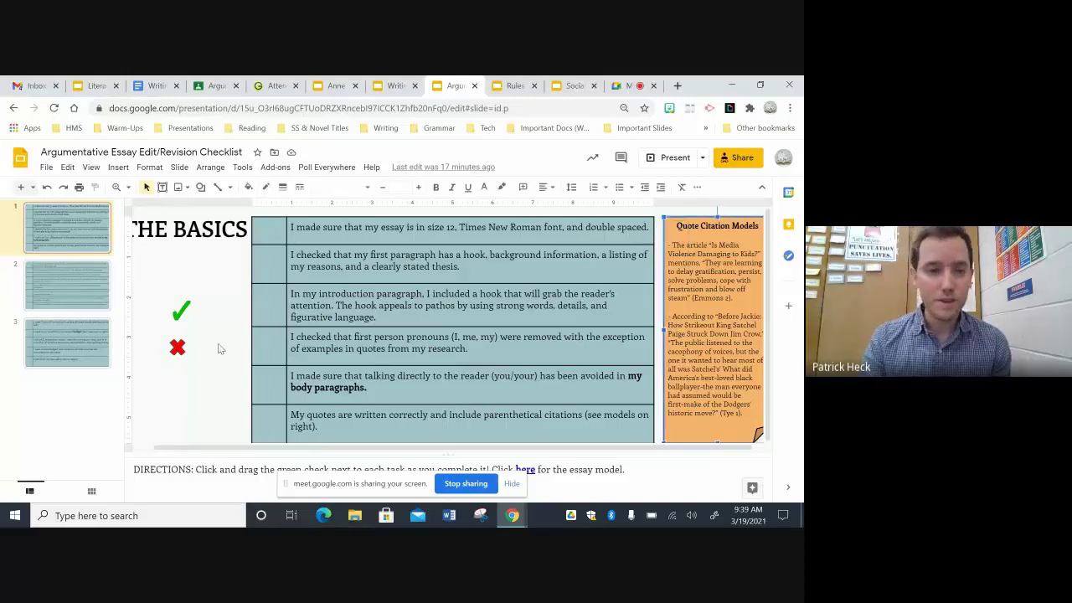
{"action": "left_click", "coordinate": [85, 287]}
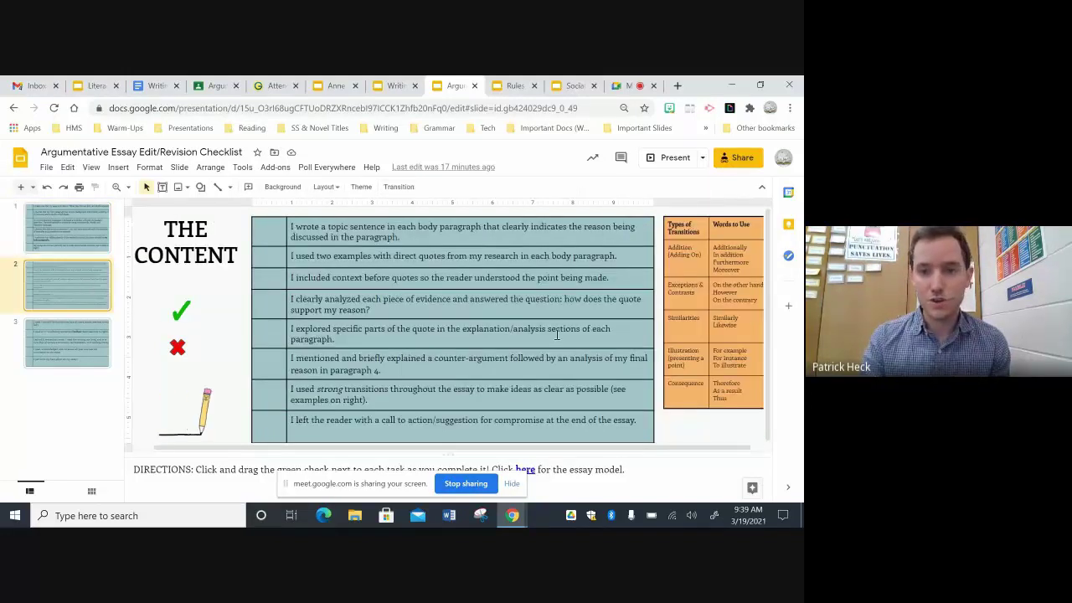
Inspect the transitions row and table, then show The Style slide and hide the sharing bar
{"action": "double_click", "coordinate": [329, 390]}
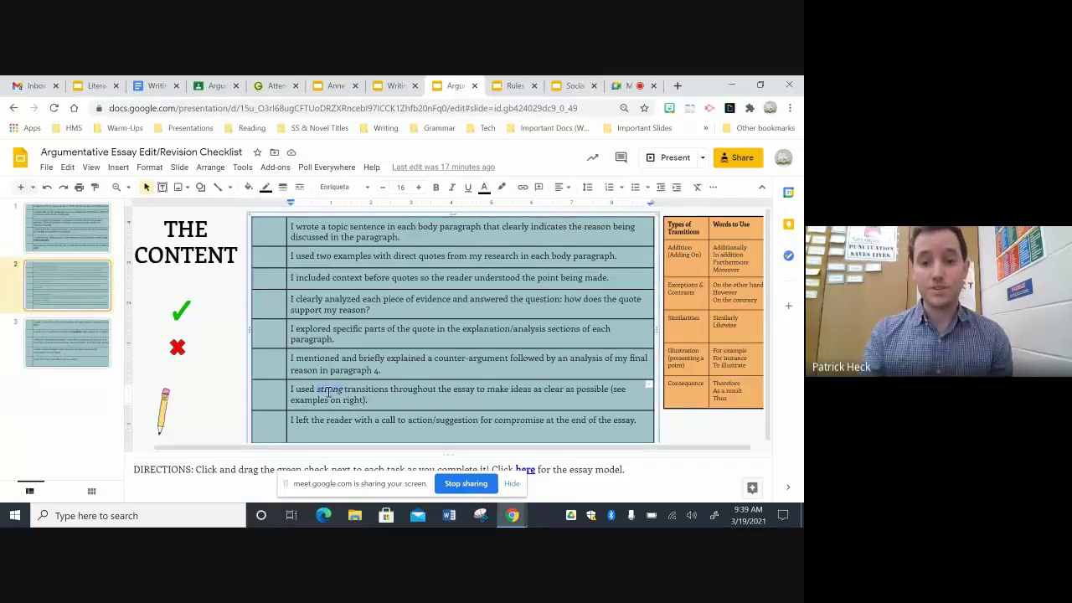
{"action": "left_click", "coordinate": [700, 418]}
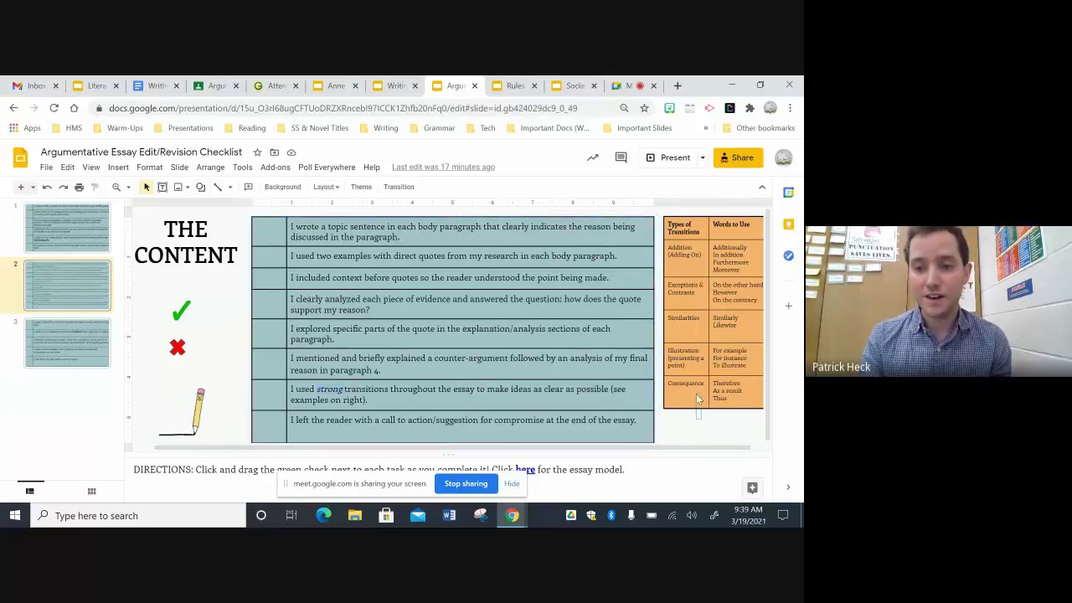
{"action": "left_click", "coordinate": [696, 392]}
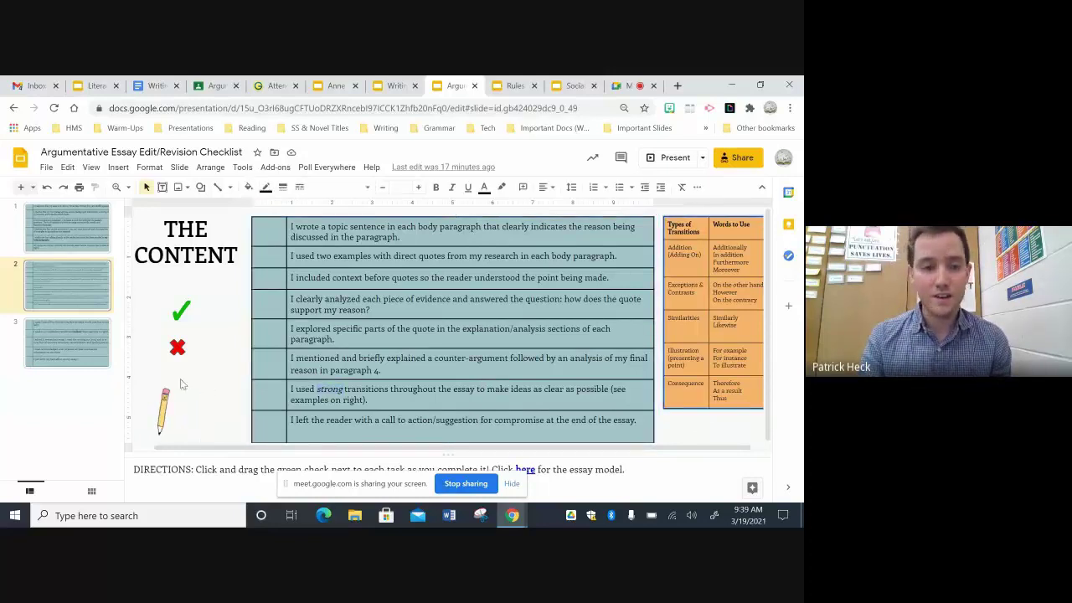
{"action": "left_click", "coordinate": [69, 349]}
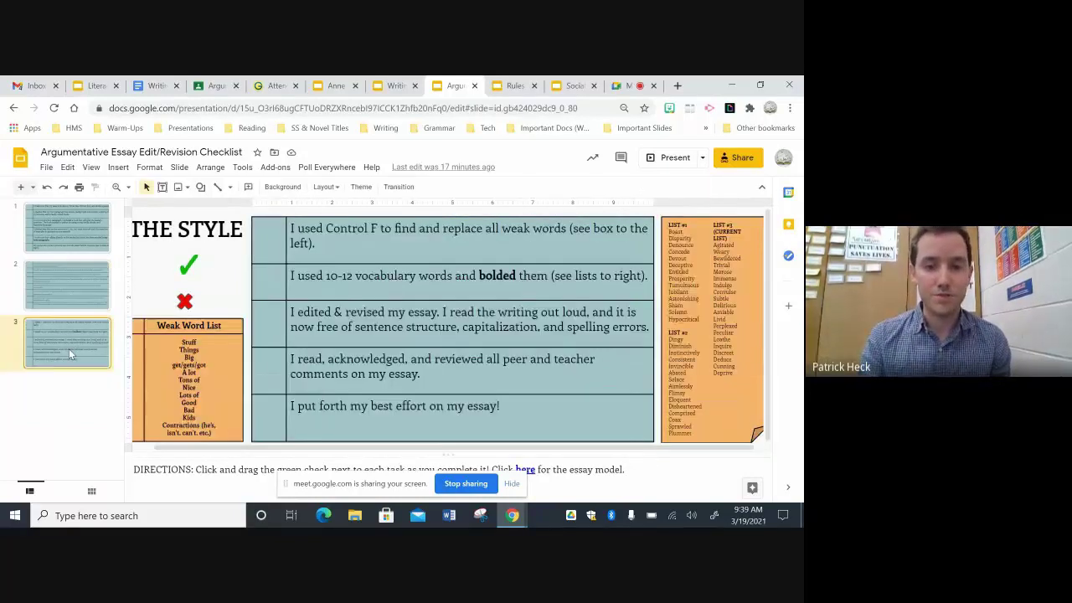
{"action": "left_click", "coordinate": [512, 485]}
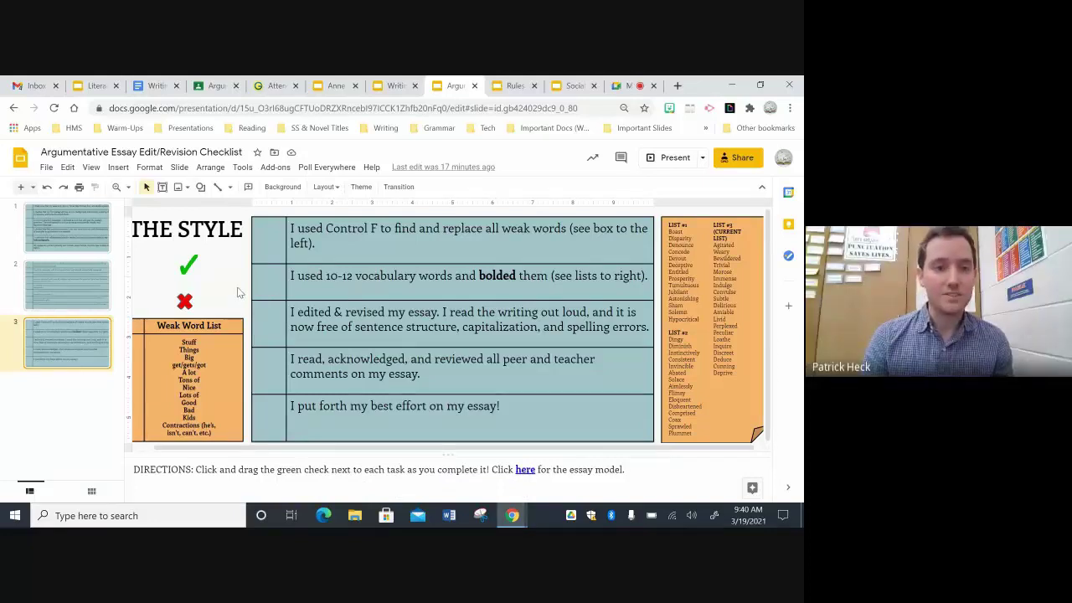
Try dragging the check and X into the Basics table, undo it, then open the Rules of the Game deck
{"action": "left_click", "coordinate": [72, 233]}
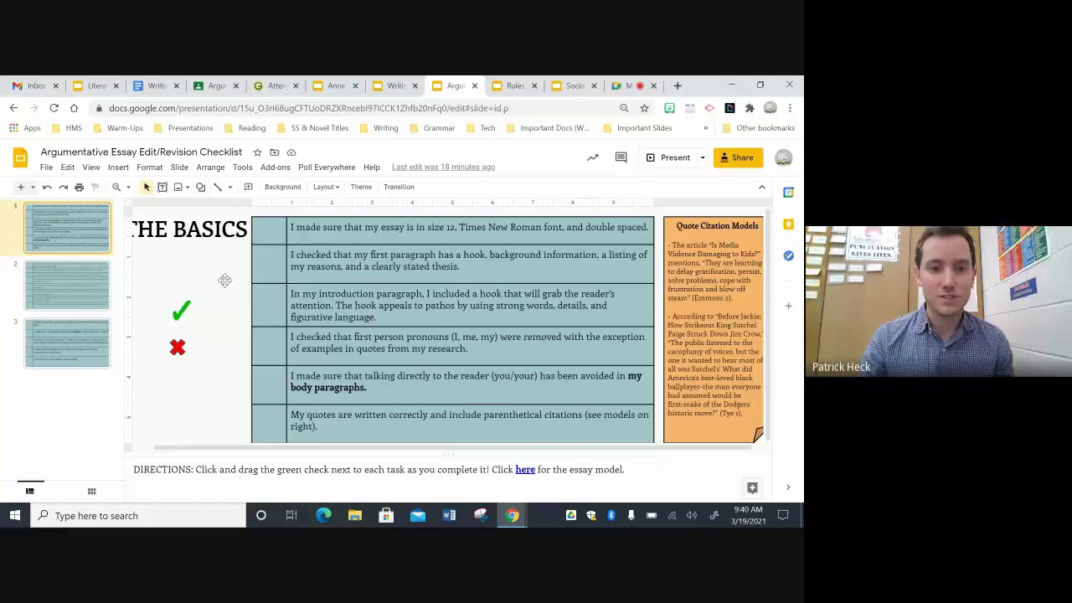
{"action": "left_click_drag", "start_coordinate": [181, 309], "coordinate": [267, 230]}
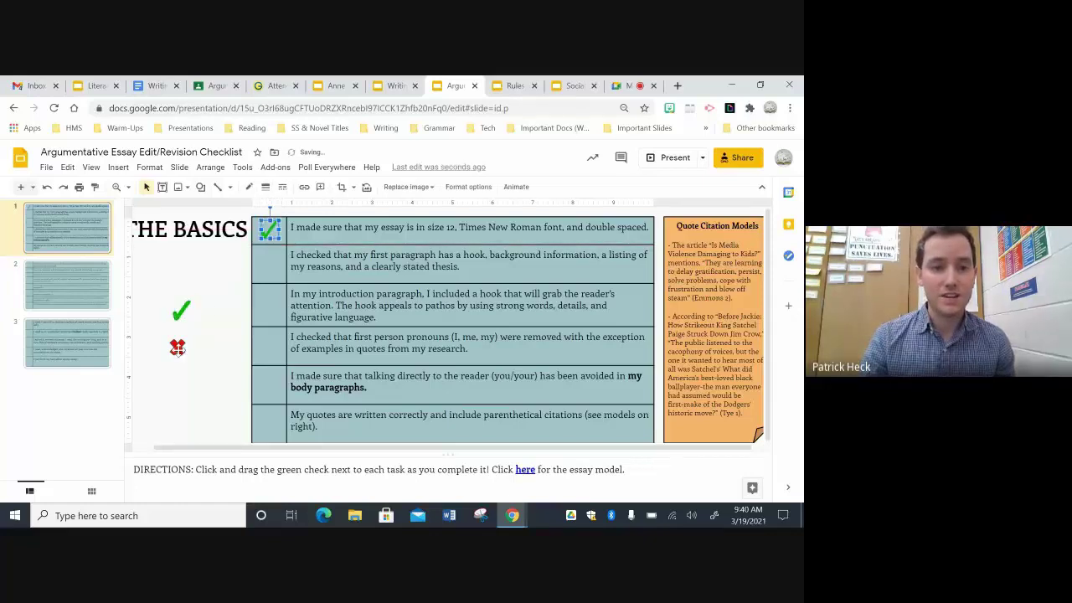
{"action": "left_click_drag", "start_coordinate": [177, 350], "coordinate": [270, 264]}
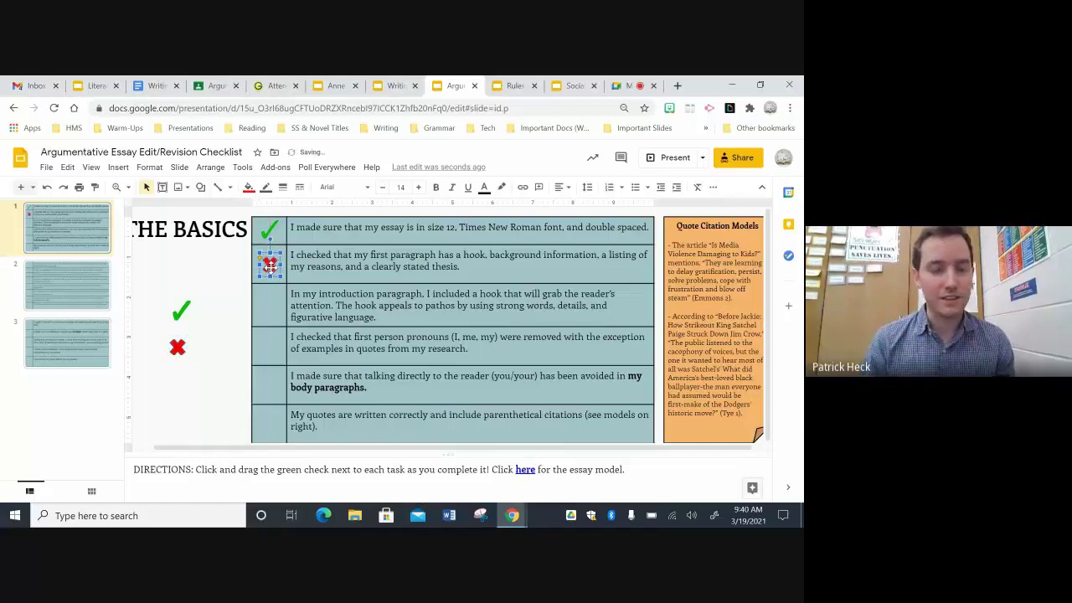
{"action": "left_click", "coordinate": [46, 186]}
{"action": "left_click", "coordinate": [46, 186]}
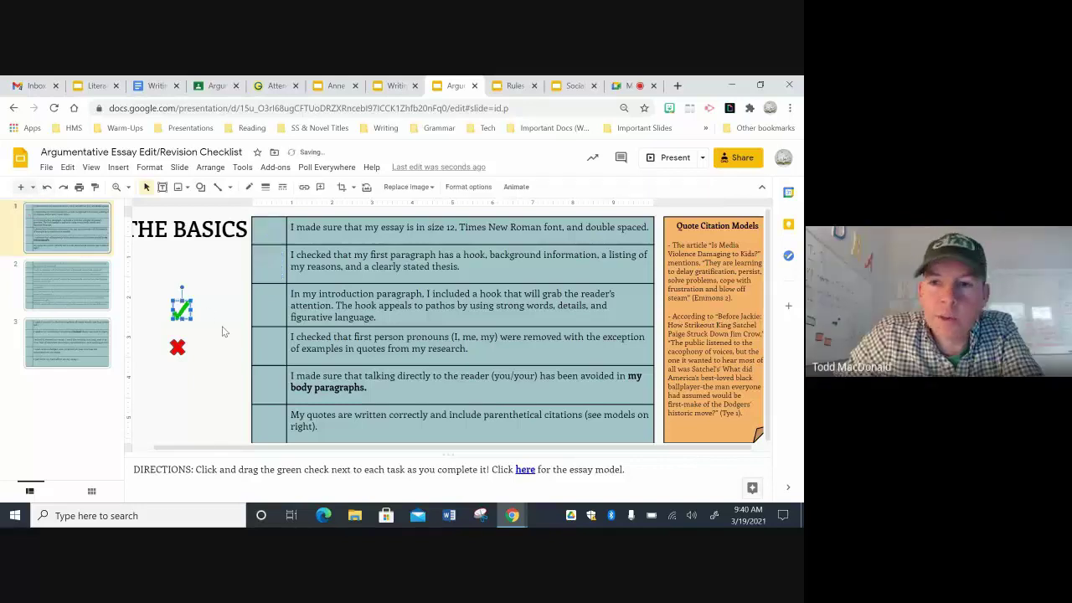
{"action": "left_click", "coordinate": [224, 332]}
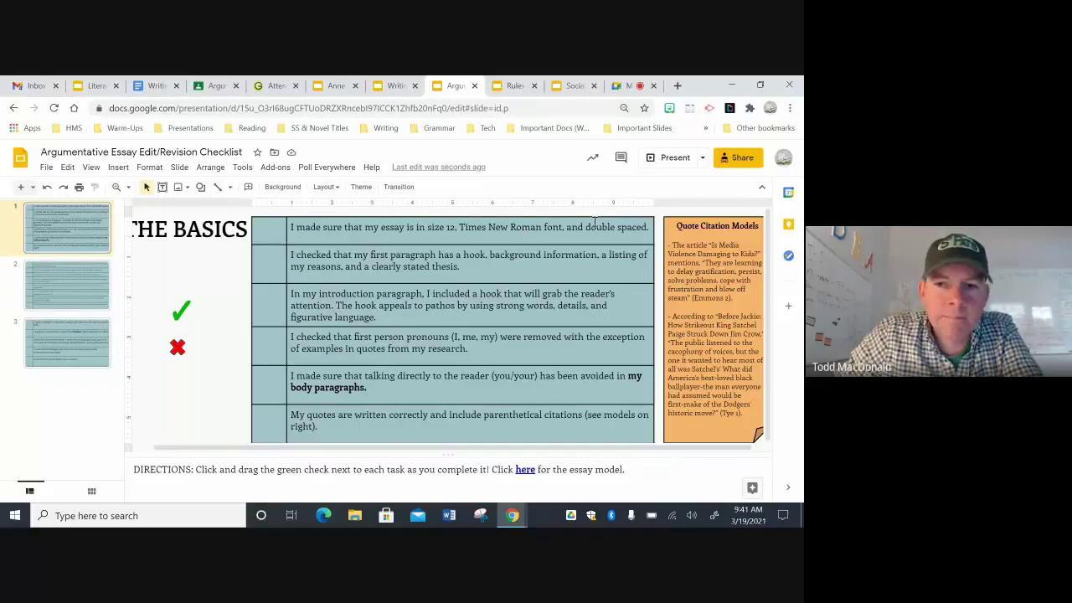
{"action": "left_click", "coordinate": [508, 86]}
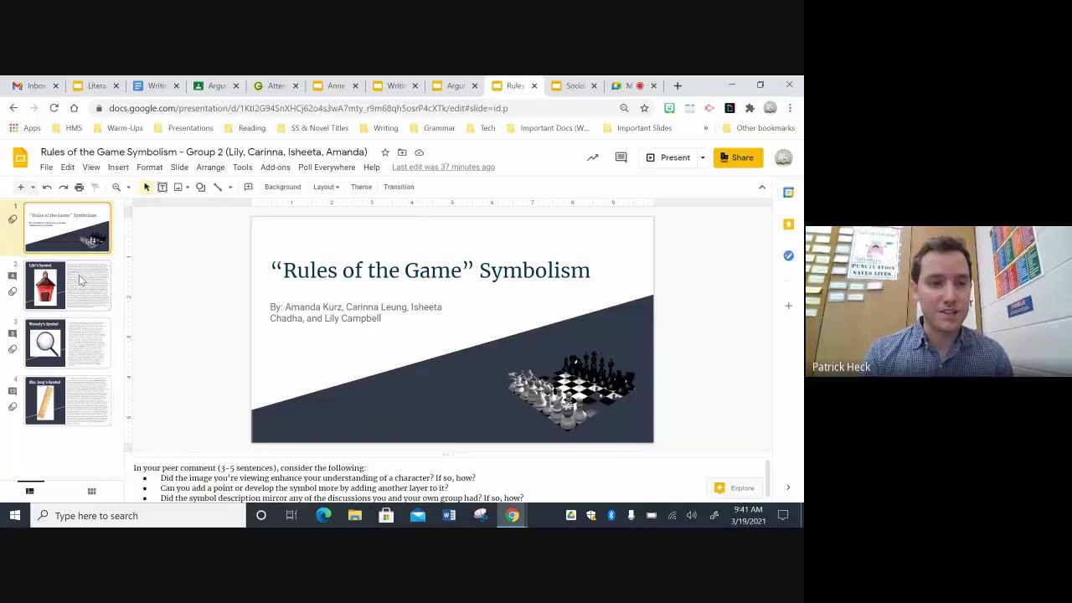
{"action": "key", "text": "Down"}
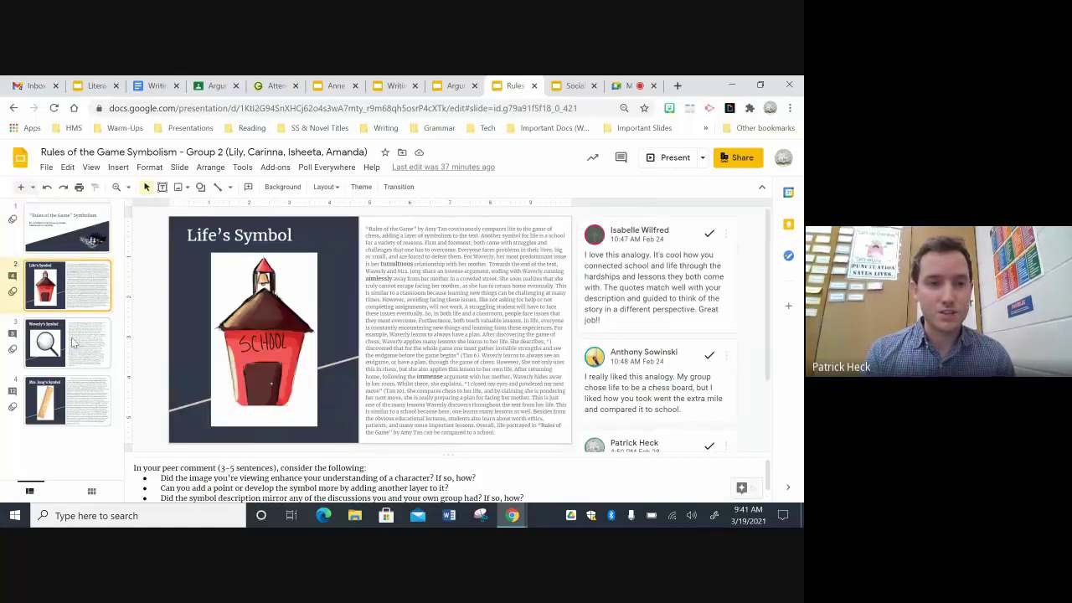
{"action": "key", "text": "Down"}
{"action": "key", "text": "Down"}
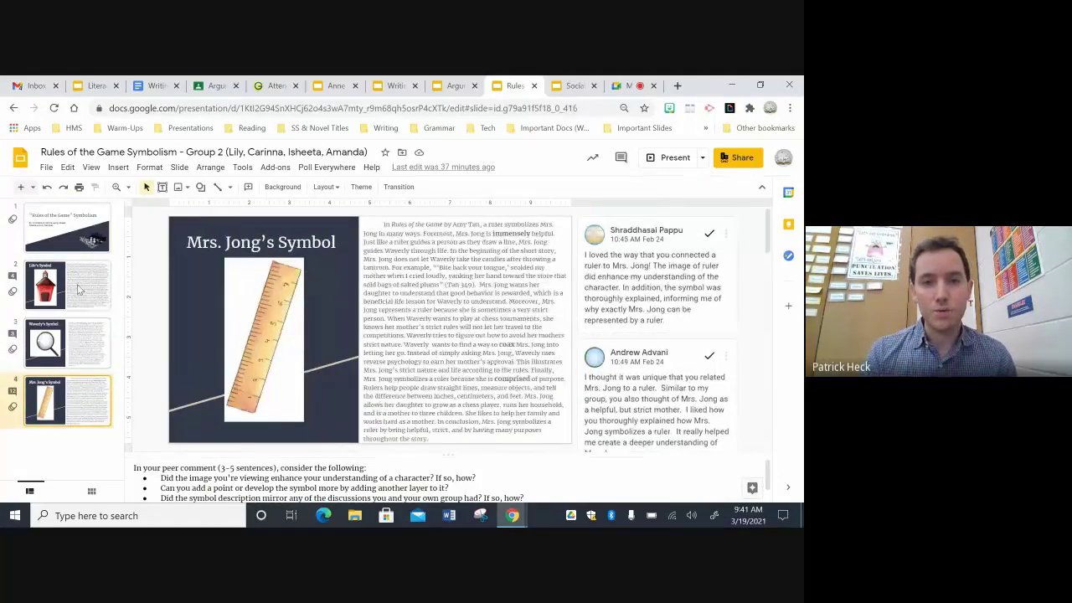
{"action": "left_click", "coordinate": [77, 289]}
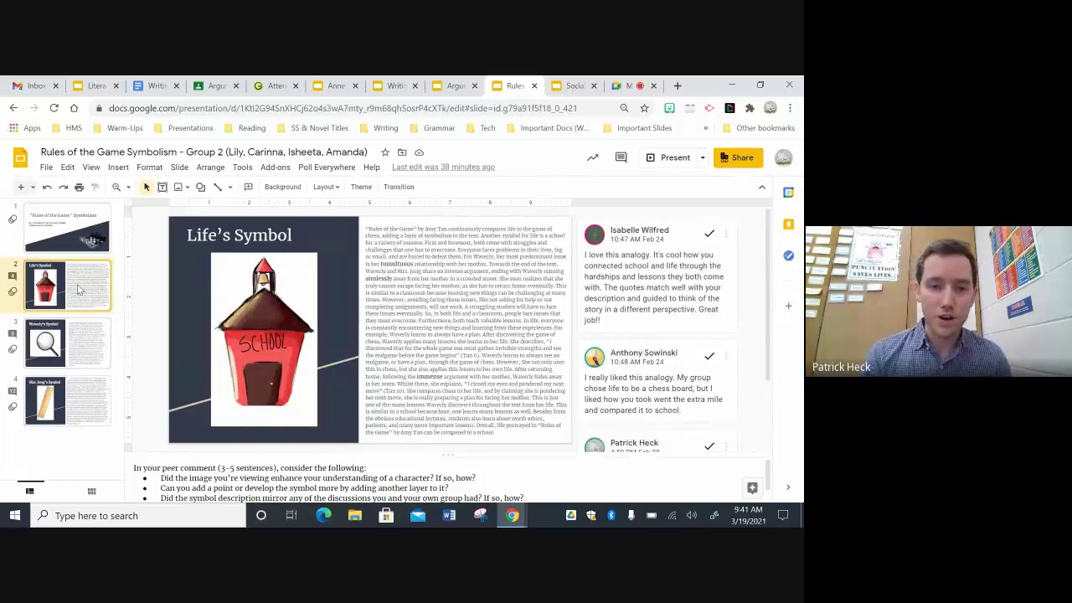
{"action": "left_click", "coordinate": [231, 322]}
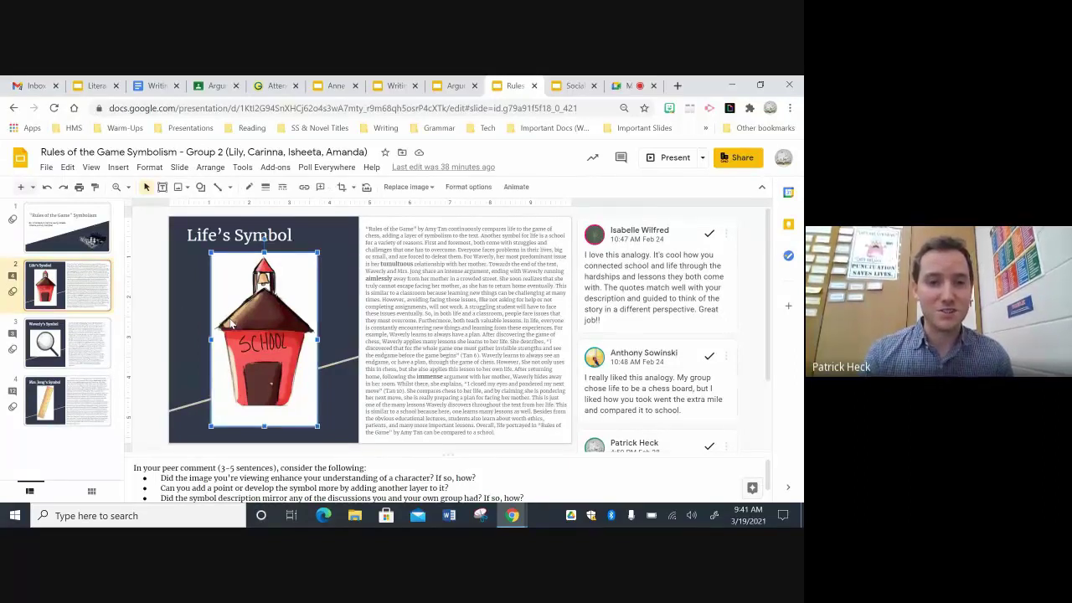
{"action": "left_click", "coordinate": [84, 350]}
{"action": "key", "text": "Down"}
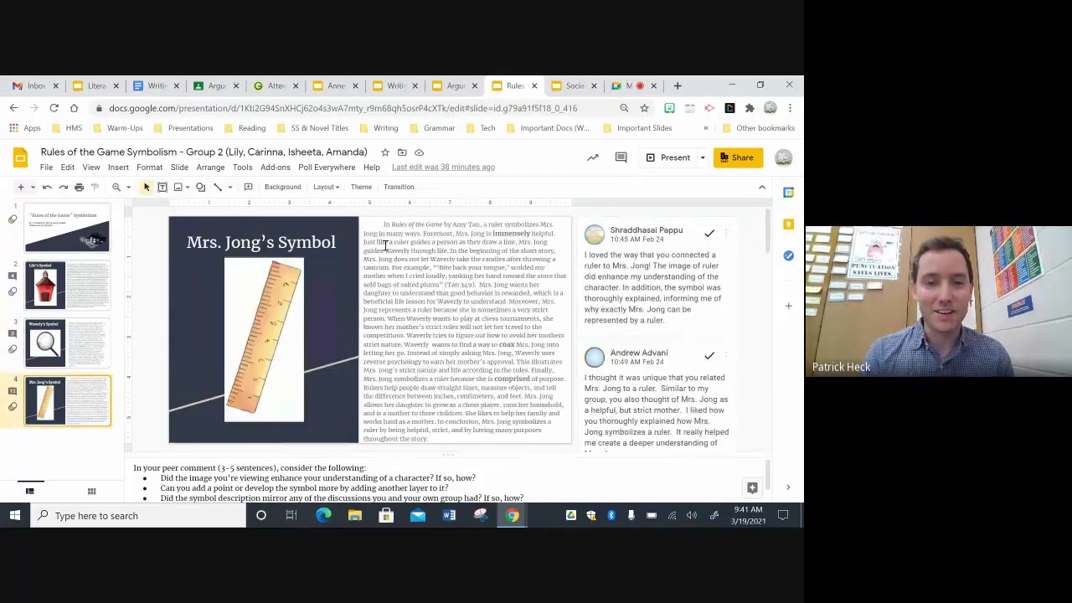
{"action": "left_click", "coordinate": [382, 224]}
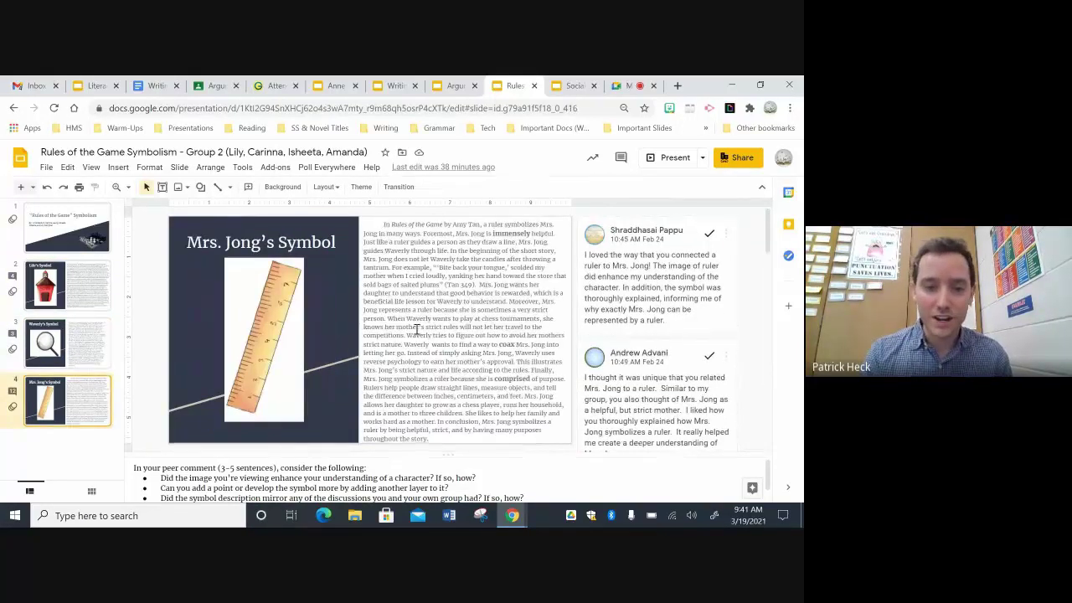
{"action": "left_click", "coordinate": [154, 268]}
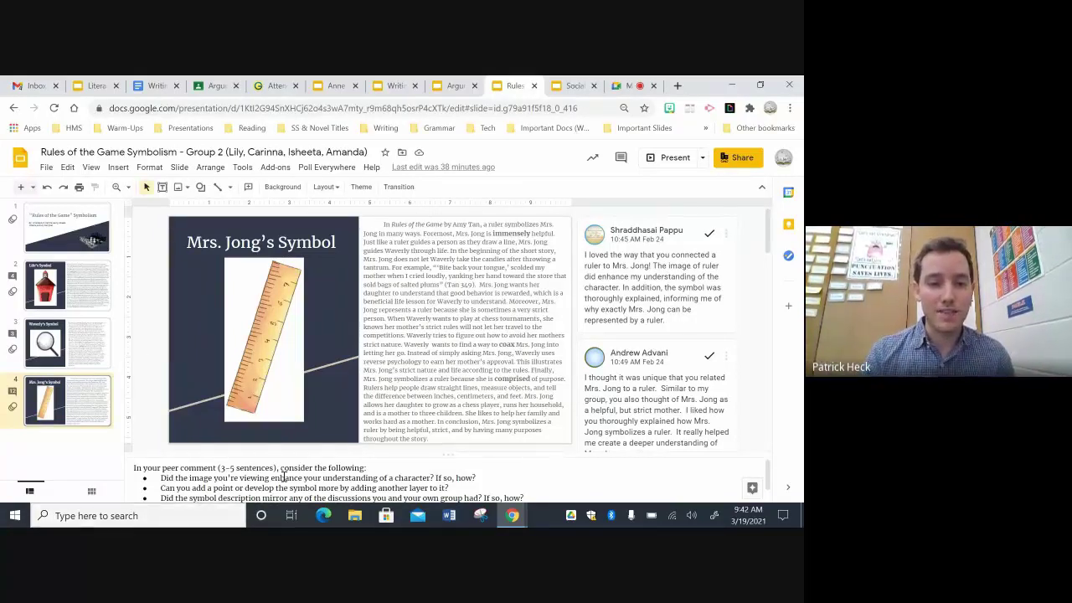
Highlight the peer-comment guiding questions in the speaker notes, then open the Social Justice Digital Notebook
{"action": "scroll", "coordinate": [283, 477], "scroll_direction": "down", "scroll_amount": 1}
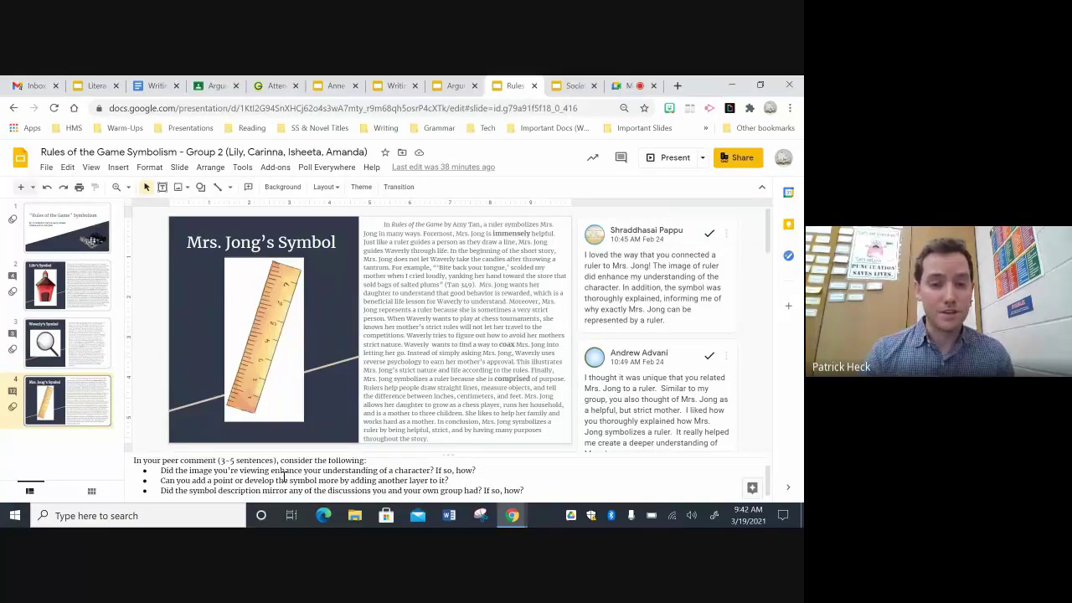
{"action": "scroll", "coordinate": [460, 474], "scroll_direction": "up", "scroll_amount": 1}
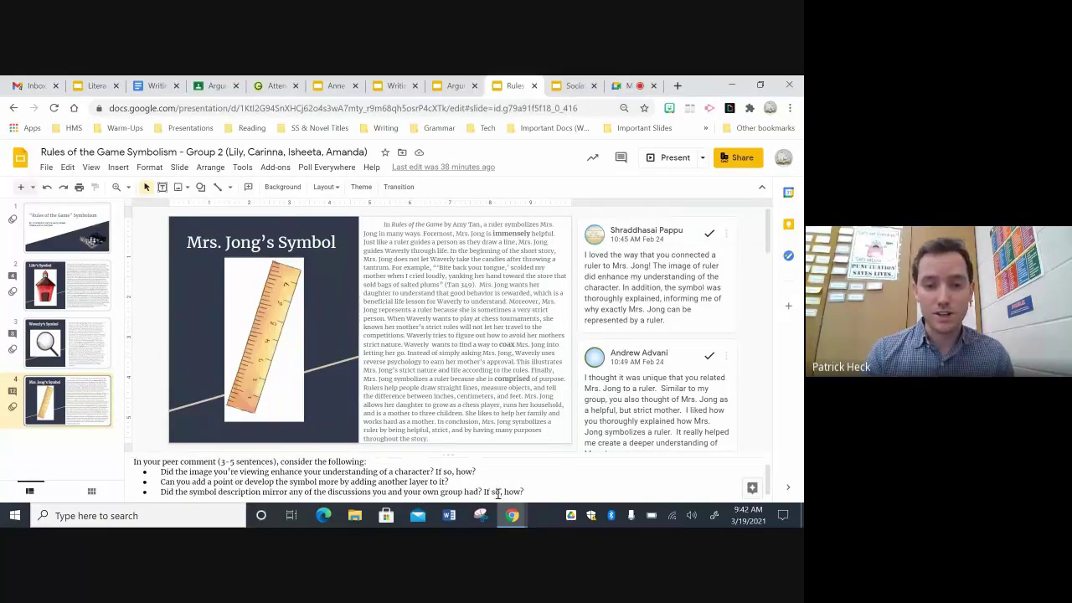
{"action": "left_click_drag", "start_coordinate": [536, 495], "coordinate": [131, 463]}
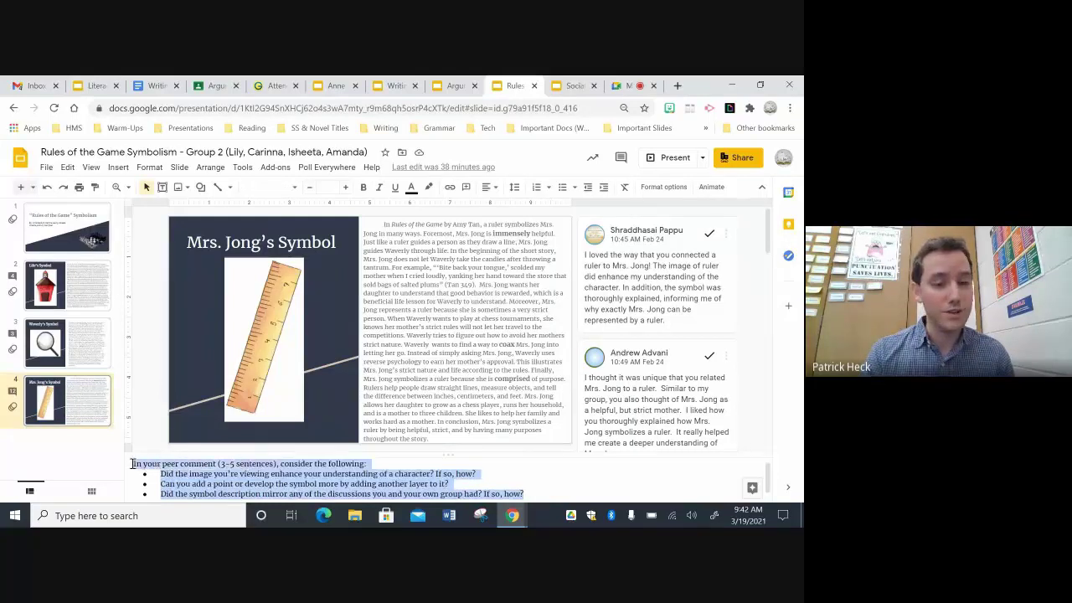
{"action": "left_click", "coordinate": [226, 473]}
{"action": "scroll", "coordinate": [638, 299], "scroll_direction": "down", "scroll_amount": 5}
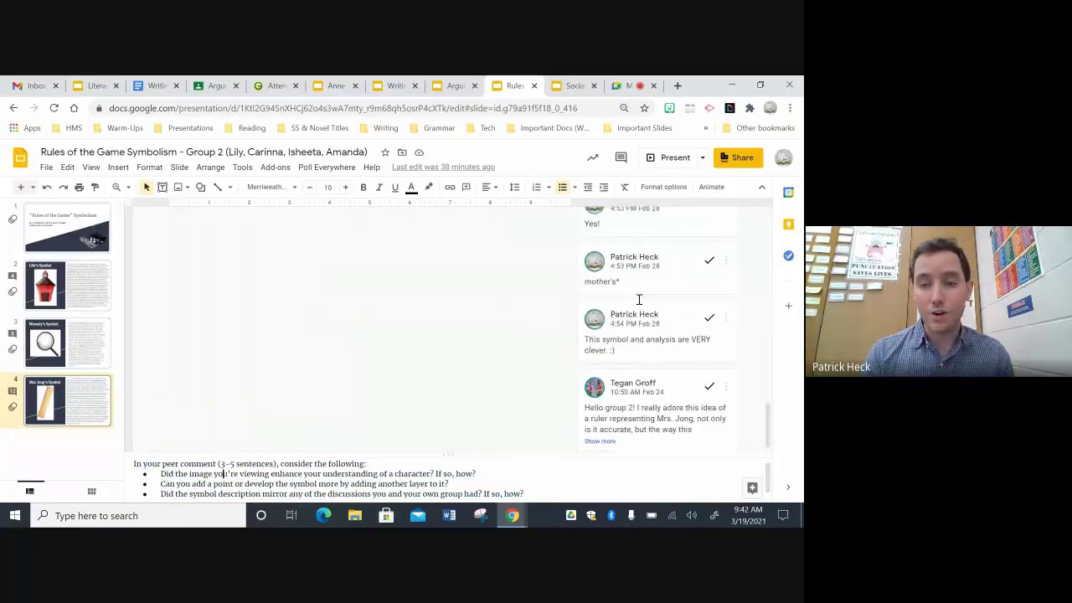
{"action": "scroll", "coordinate": [638, 298], "scroll_direction": "up", "scroll_amount": 1}
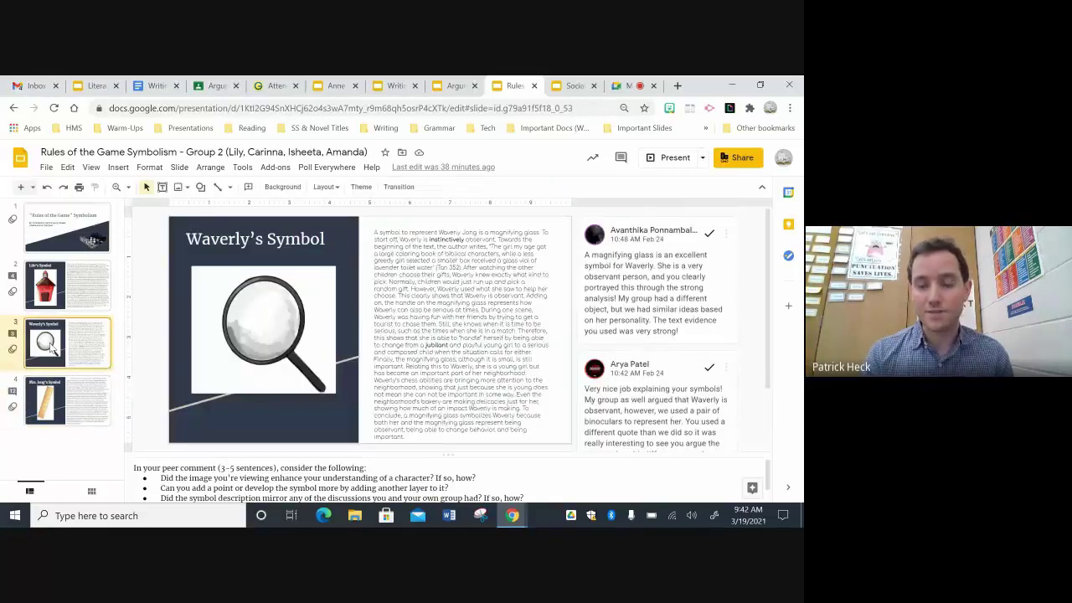
{"action": "scroll", "coordinate": [644, 303], "scroll_direction": "down", "scroll_amount": 3}
{"action": "scroll", "coordinate": [645, 303], "scroll_direction": "up", "scroll_amount": 3}
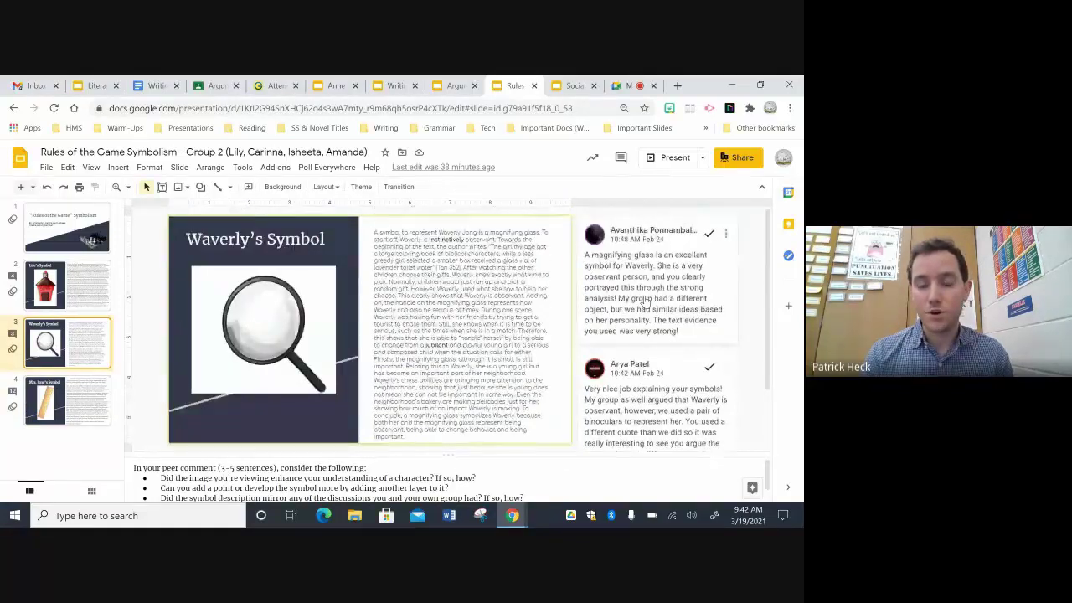
{"action": "scroll", "coordinate": [645, 303], "scroll_direction": "up", "scroll_amount": 3}
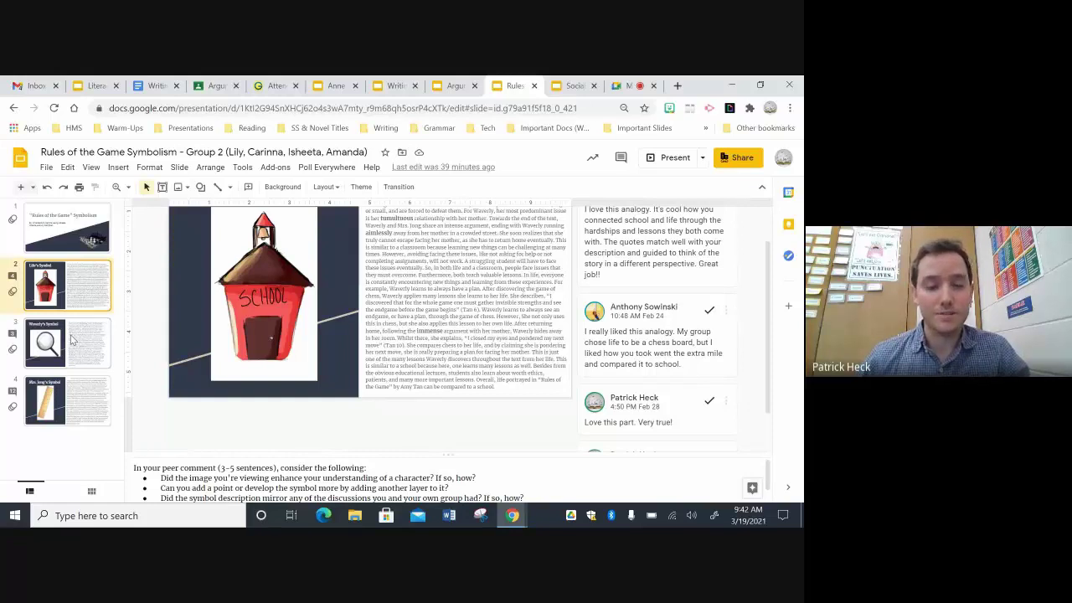
{"action": "scroll", "coordinate": [363, 437], "scroll_direction": "up", "scroll_amount": 1}
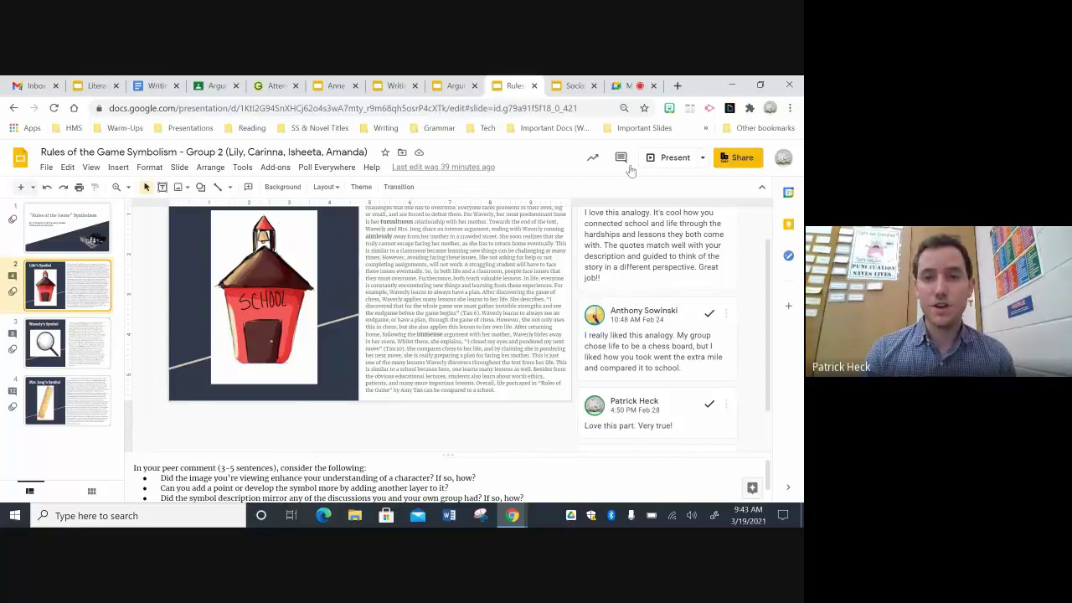
{"action": "left_click", "coordinate": [567, 84]}
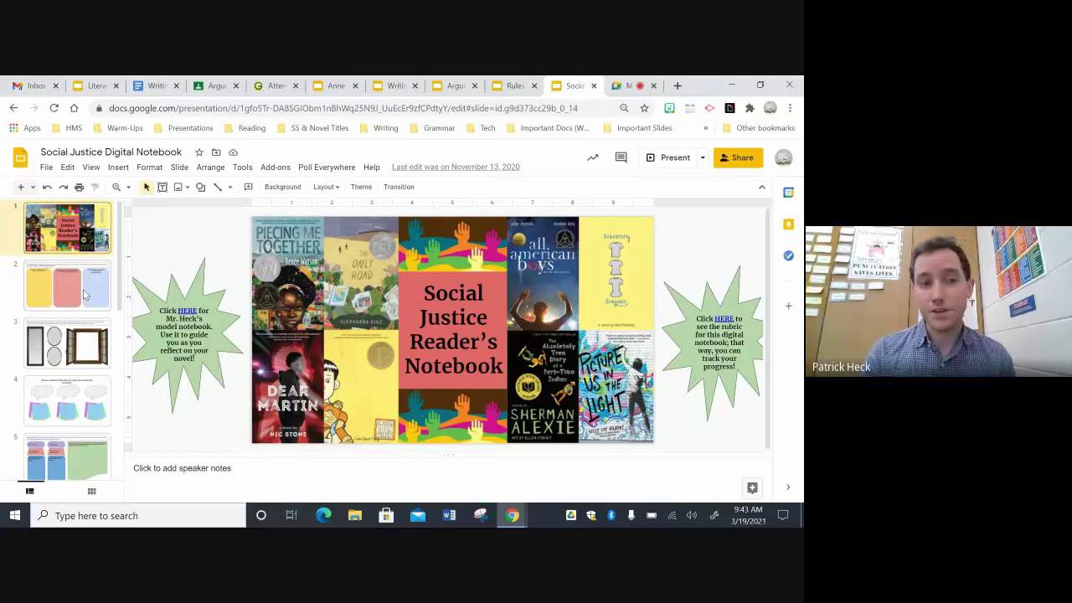
Browse the three-column, title and characters/plot/setting slides, ending on the mirrors-and-window slide
{"action": "left_click", "coordinate": [84, 293]}
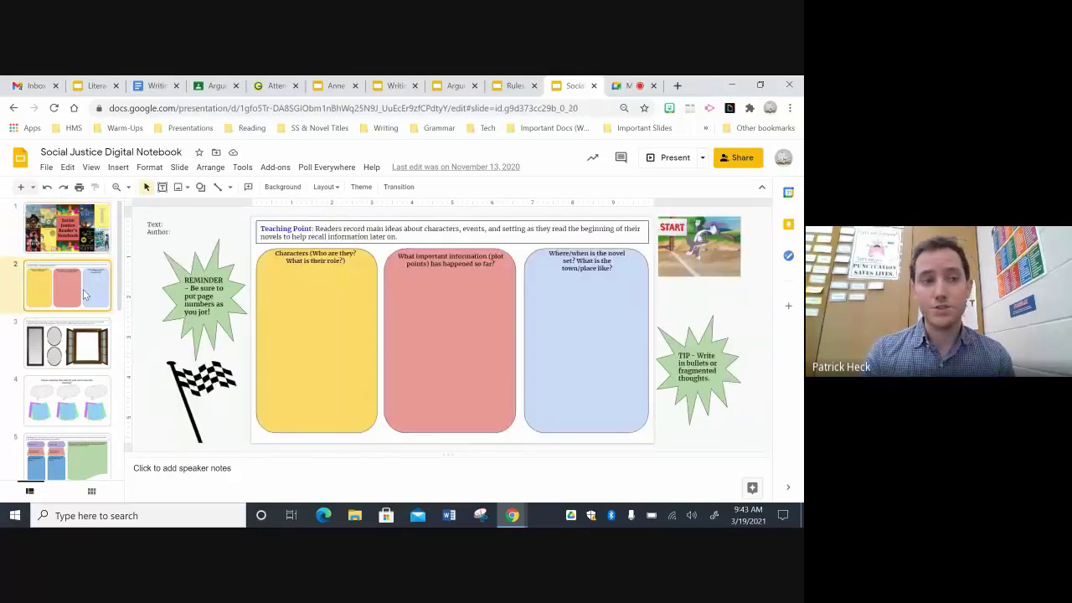
{"action": "left_click", "coordinate": [83, 237]}
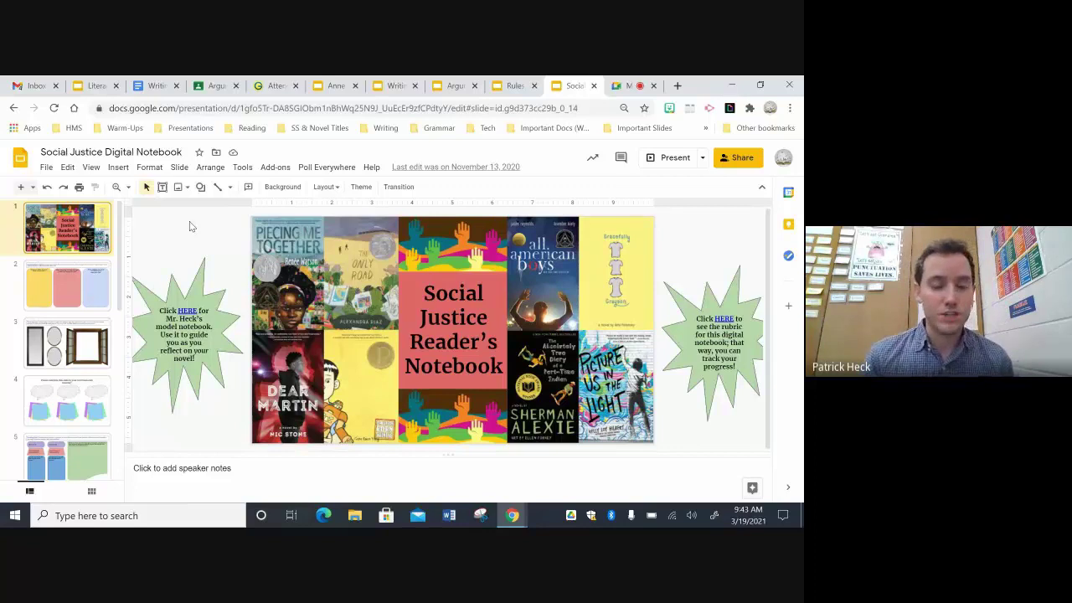
{"action": "left_click", "coordinate": [67, 277]}
{"action": "scroll", "coordinate": [69, 284], "scroll_direction": "down", "scroll_amount": 1}
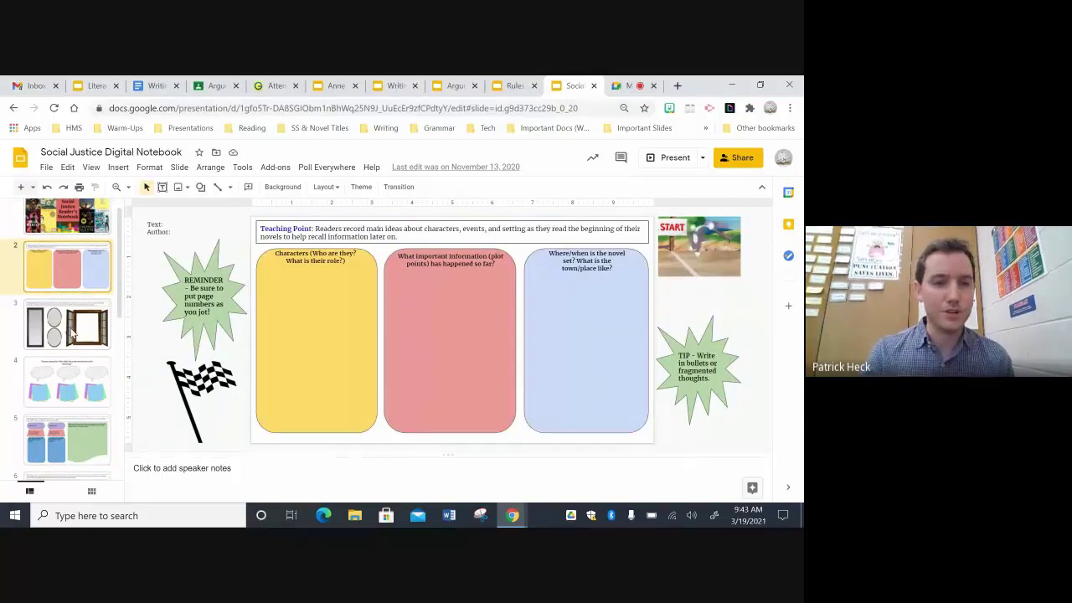
{"action": "left_click", "coordinate": [72, 333]}
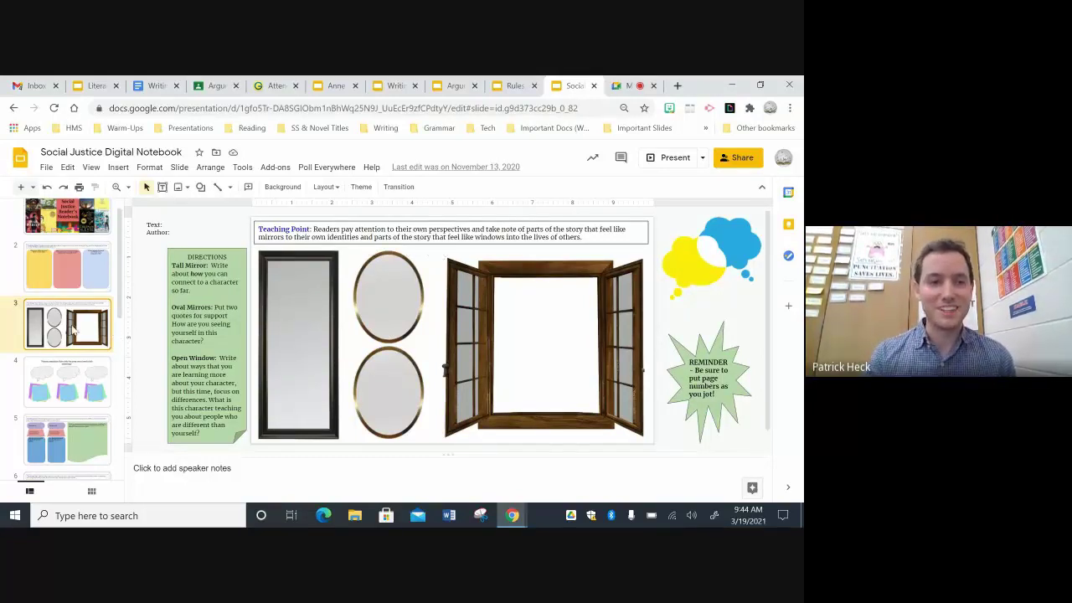
Page through the power systems, slide 6 and gender norms slides to the book club sticky-notes slide
{"action": "scroll", "coordinate": [74, 335], "scroll_direction": "down", "scroll_amount": 1}
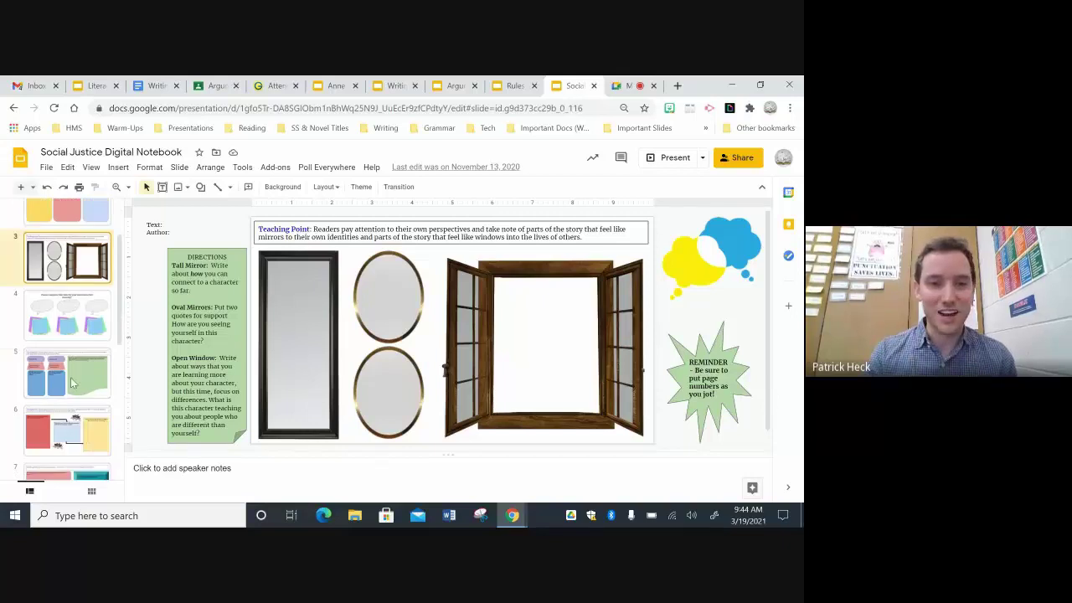
{"action": "left_click", "coordinate": [72, 383]}
{"action": "scroll", "coordinate": [72, 383], "scroll_direction": "down", "scroll_amount": 1}
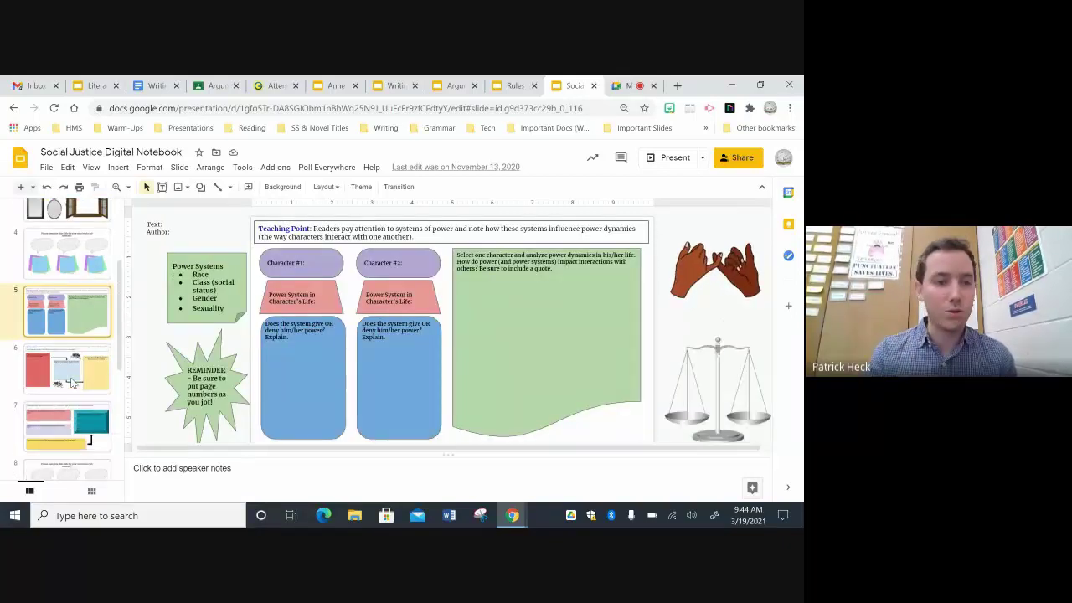
{"action": "left_click", "coordinate": [73, 382]}
{"action": "scroll", "coordinate": [68, 364], "scroll_direction": "down", "scroll_amount": 1}
{"action": "left_click", "coordinate": [68, 364]}
{"action": "scroll", "coordinate": [68, 365], "scroll_direction": "down", "scroll_amount": 1}
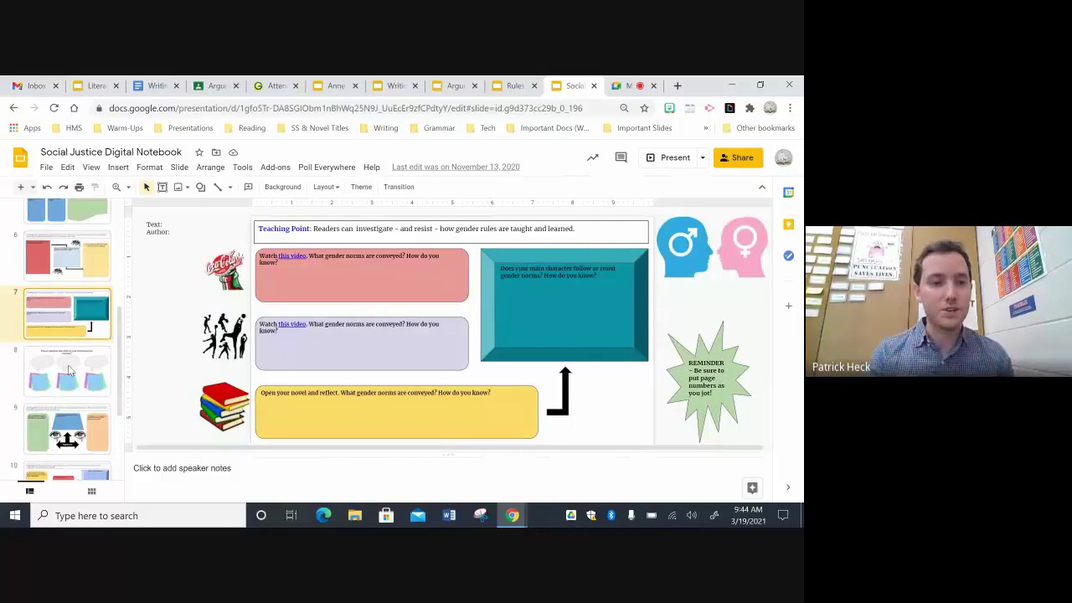
{"action": "left_click", "coordinate": [69, 371]}
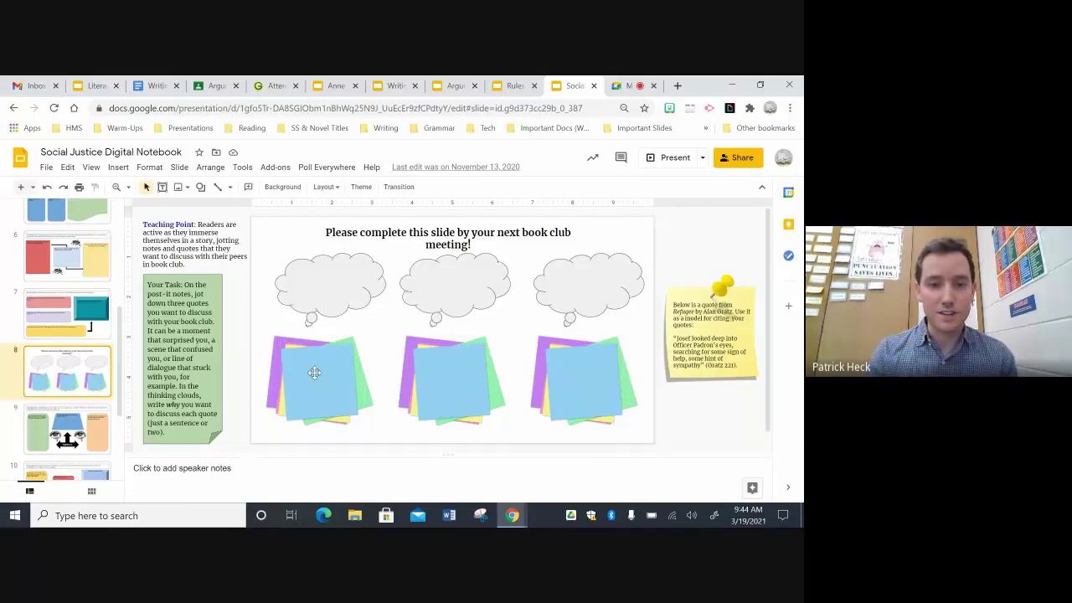
{"action": "left_click", "coordinate": [342, 371]}
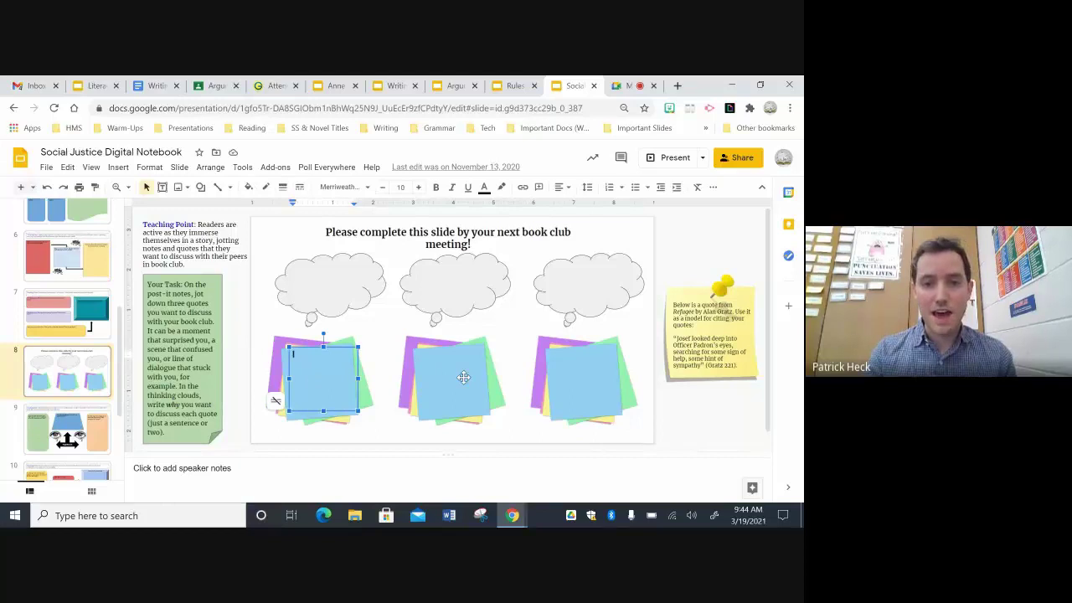
{"action": "left_click", "coordinate": [457, 375]}
{"action": "left_click", "coordinate": [589, 374]}
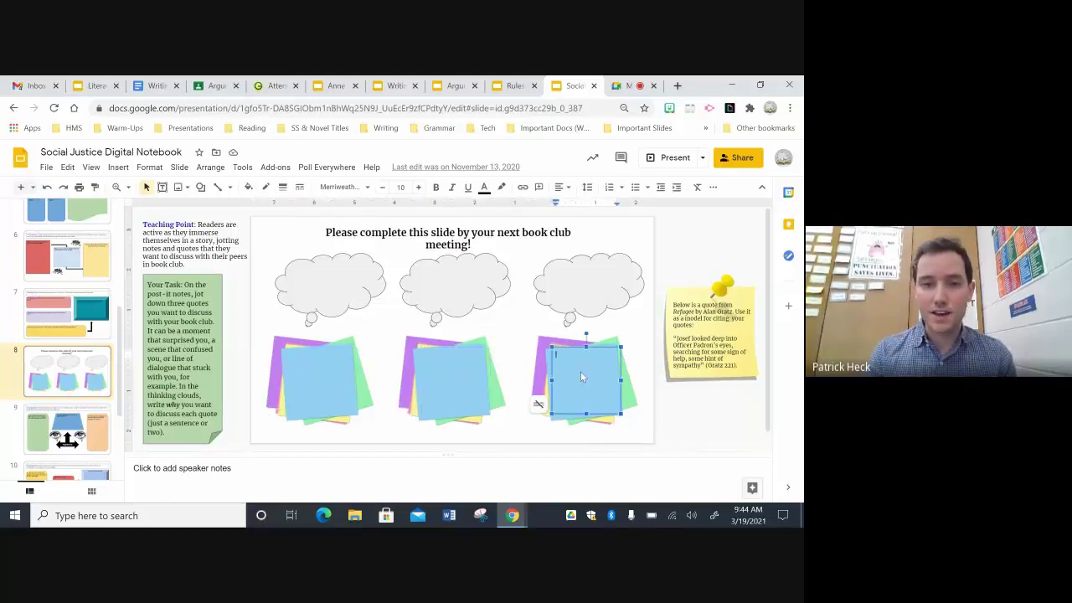
{"action": "left_click", "coordinate": [327, 284]}
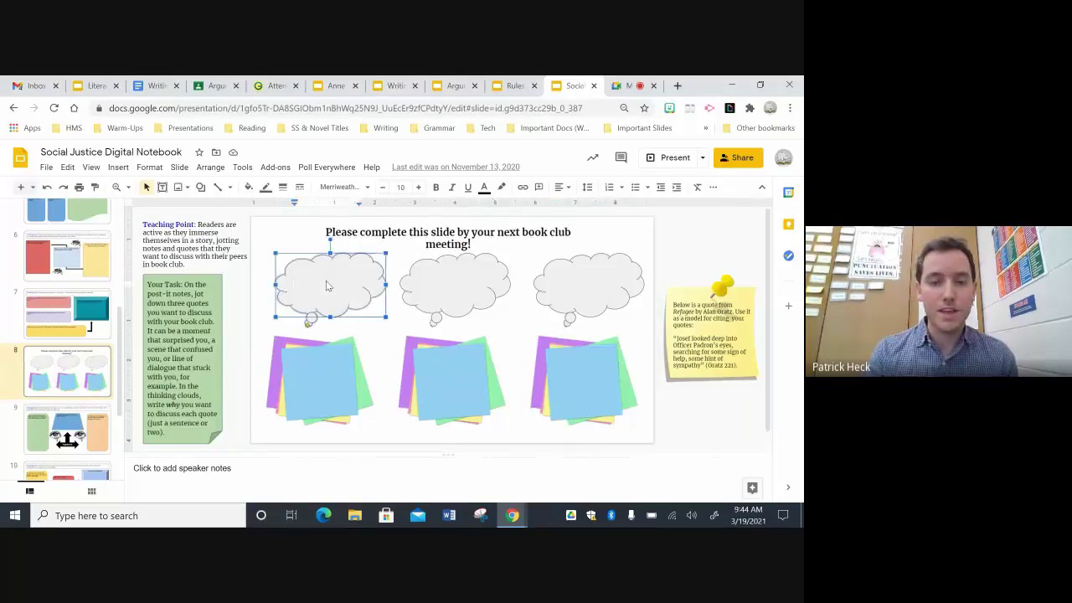